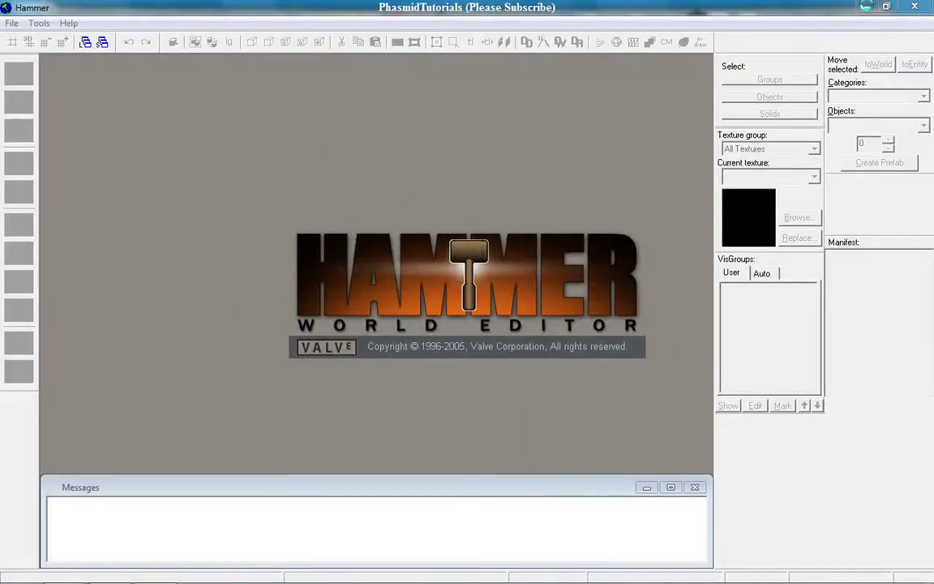
pyautogui.click(867, 6)
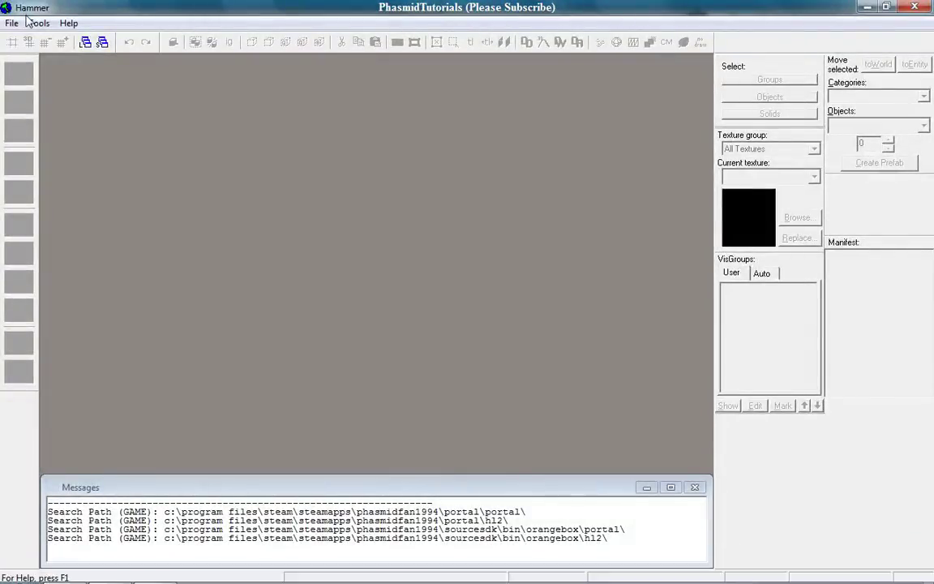
pyautogui.click(12, 22)
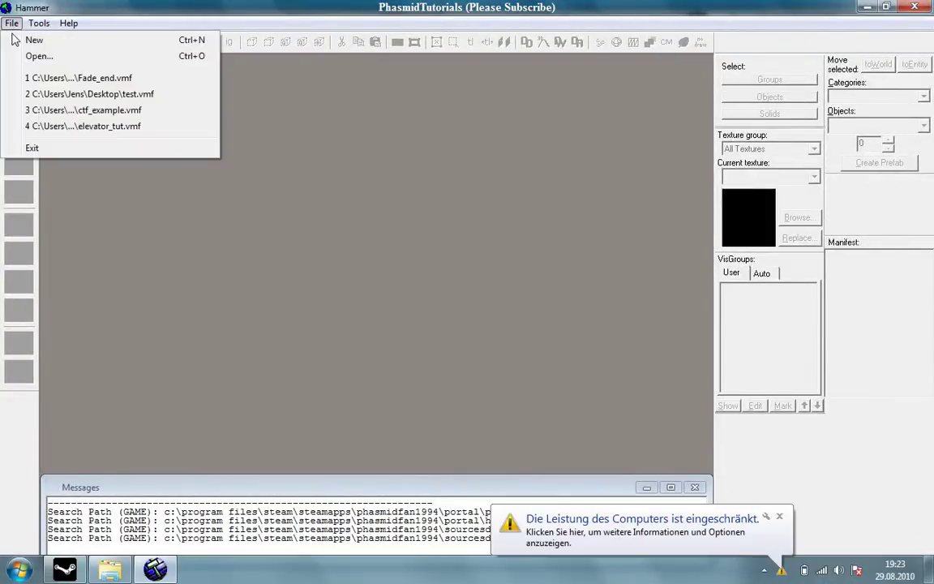
pyautogui.click(32, 56)
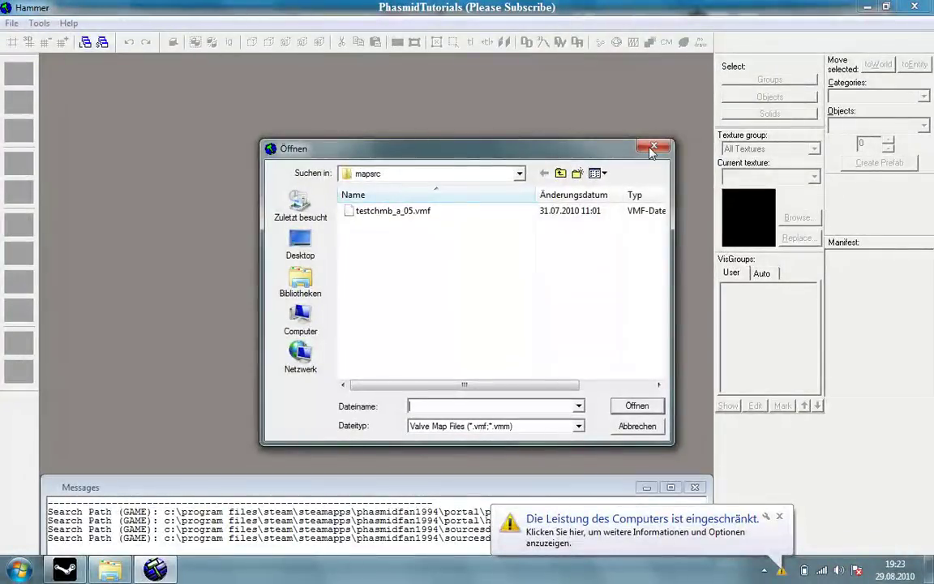
pyautogui.click(654, 149)
# Create a new map and place an info_player_start entity near the origin.
pyautogui.click(12, 23)
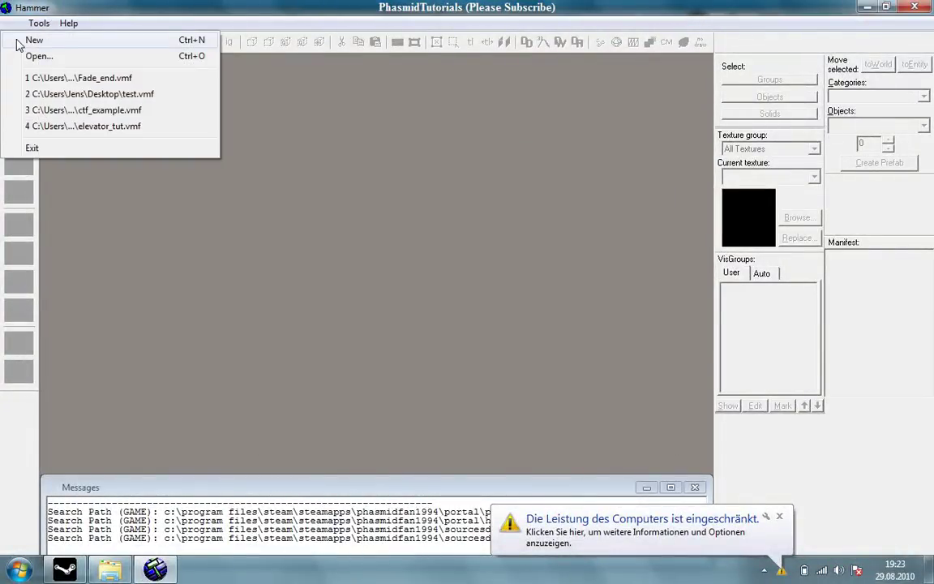
pyautogui.click(19, 42)
pyautogui.click(18, 165)
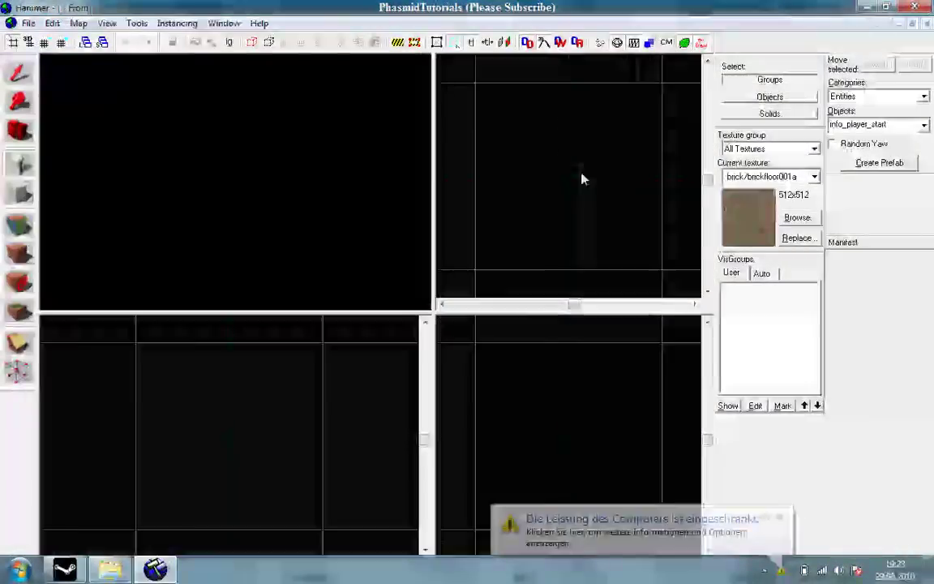
pyautogui.click(581, 170)
pyautogui.press('Return')
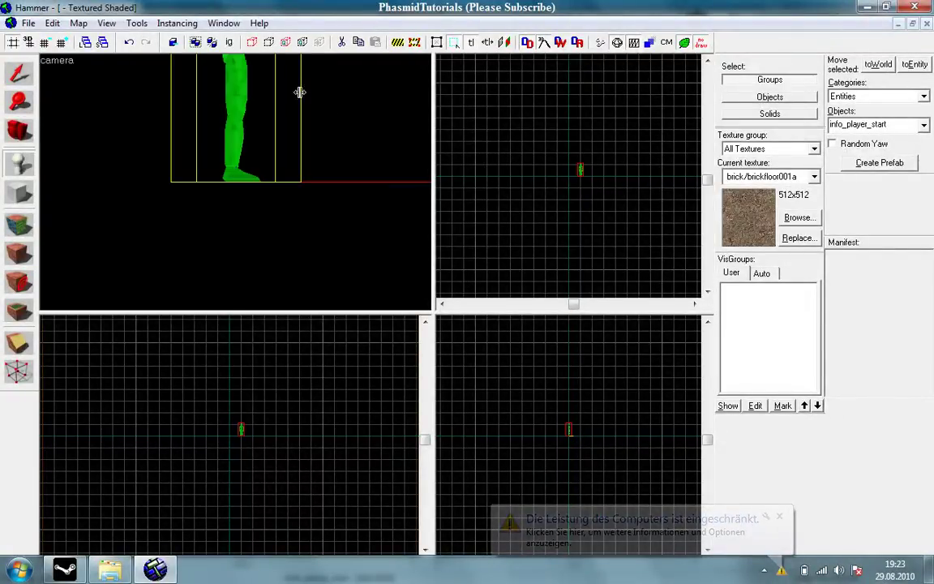
pyautogui.click(780, 517)
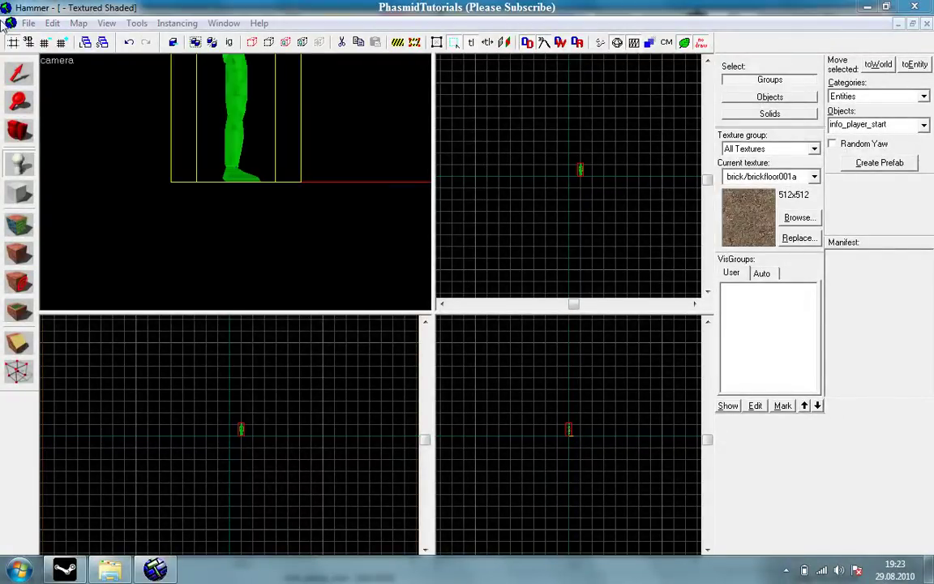
# Select the placed player start entity and open its object properties.
pyautogui.click(20, 73)
pyautogui.press('z')
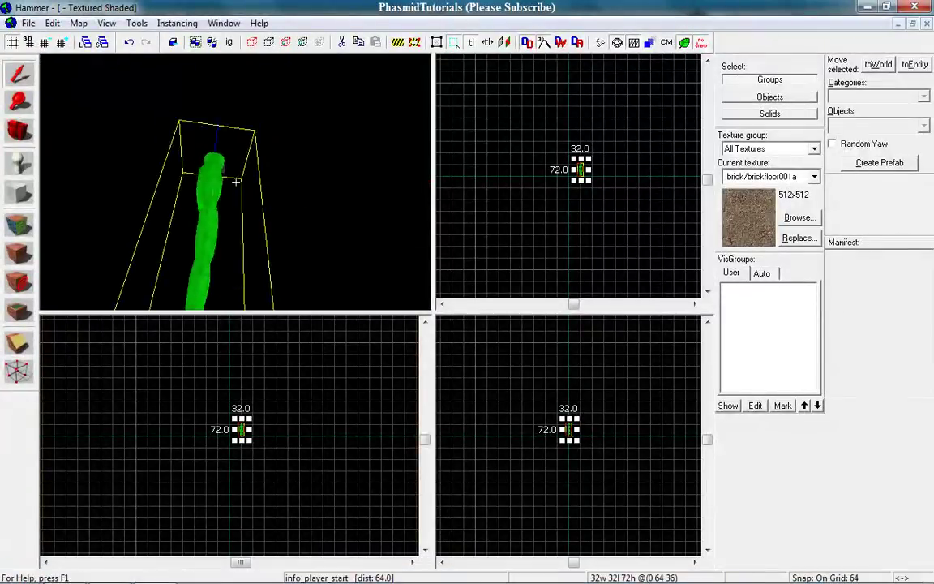
pyautogui.press('s')
pyautogui.press('w')
pyautogui.press('z')
pyautogui.doubleClick(236, 183)
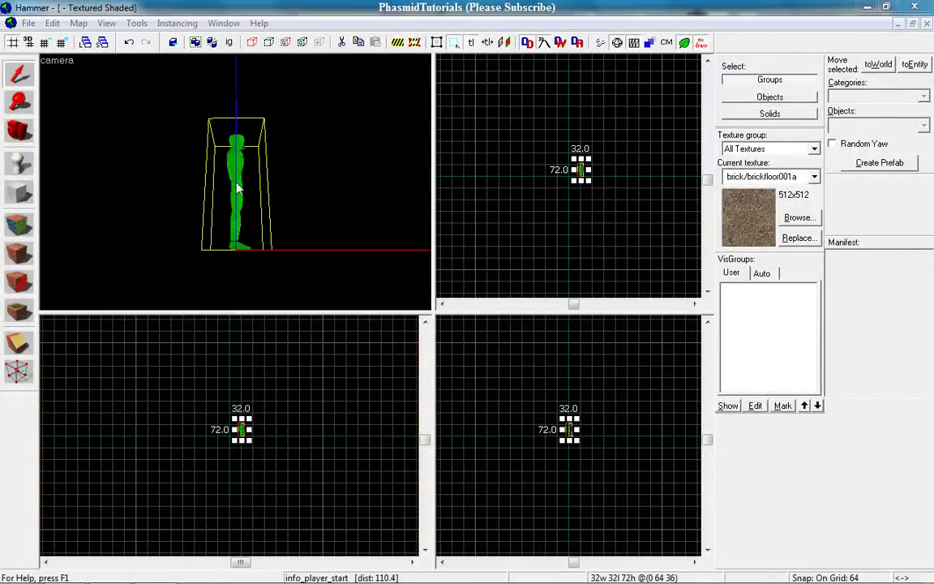
pyautogui.moveTo(300, 139); pyautogui.dragTo(337, 148)
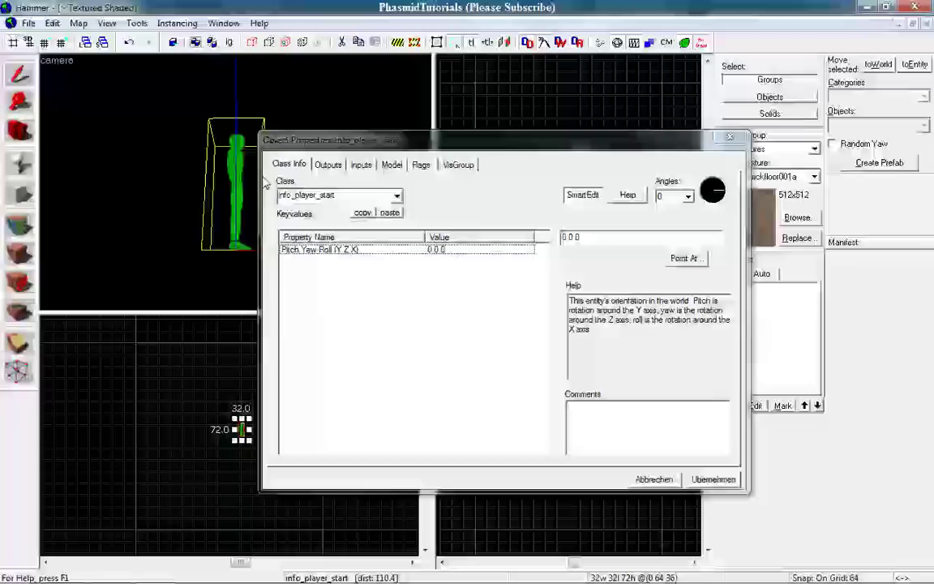
# Change the entity's class to npc_security_camera and apply it.
pyautogui.click(356, 196)
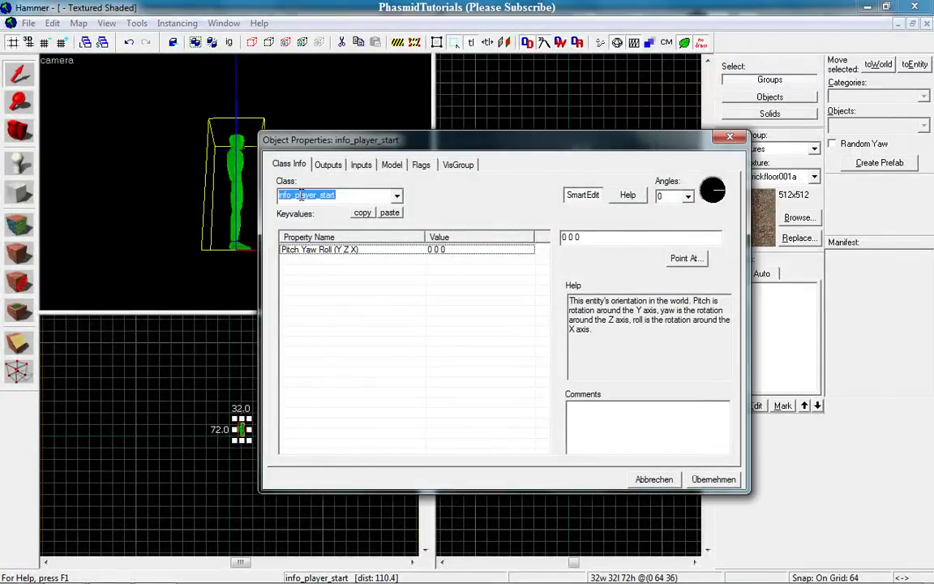
pyautogui.write('np')
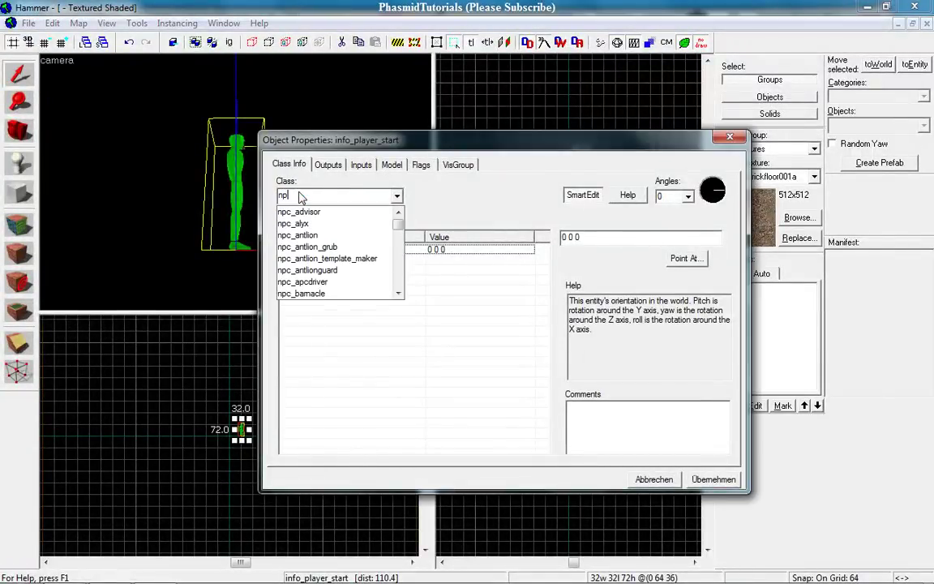
pyautogui.write('x')
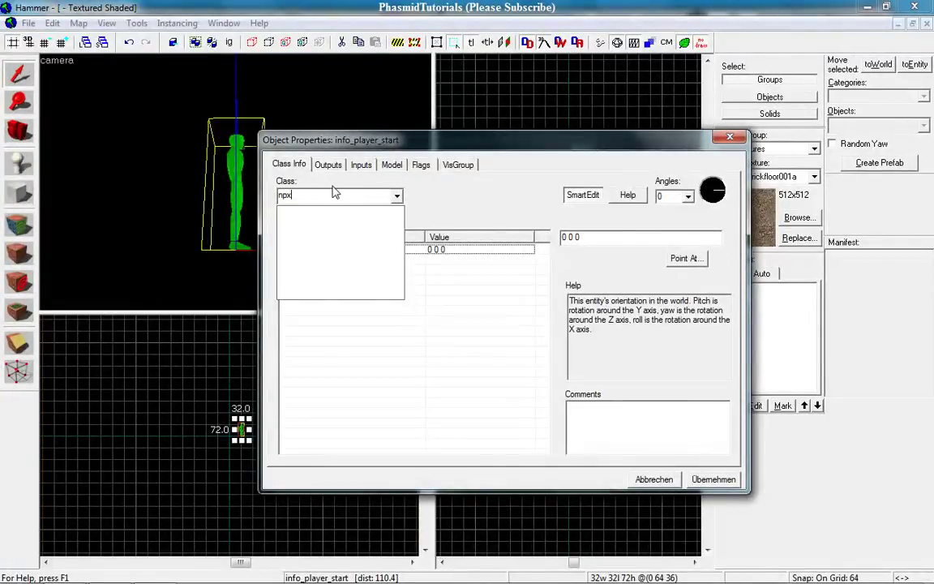
pyautogui.press('BackSpace')
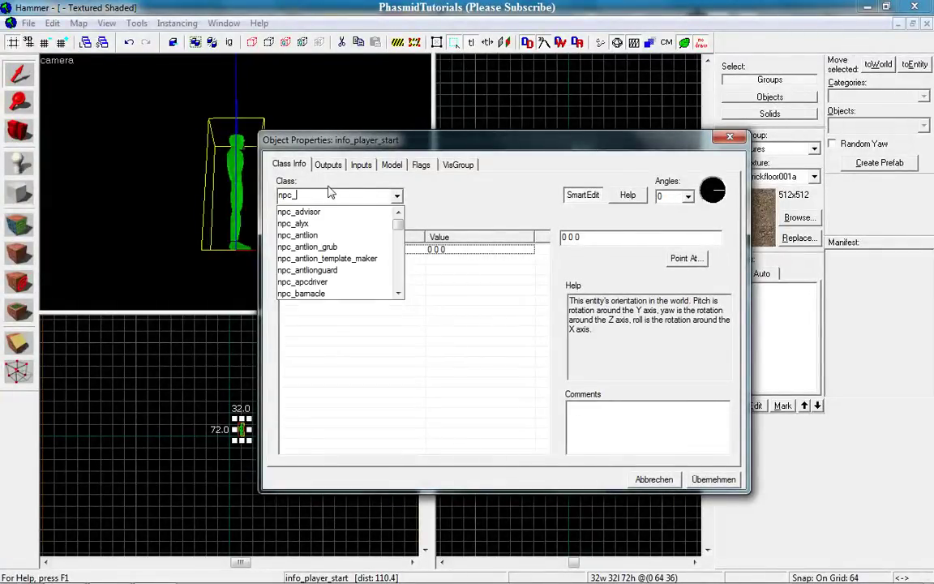
pyautogui.write('c_security_camera')
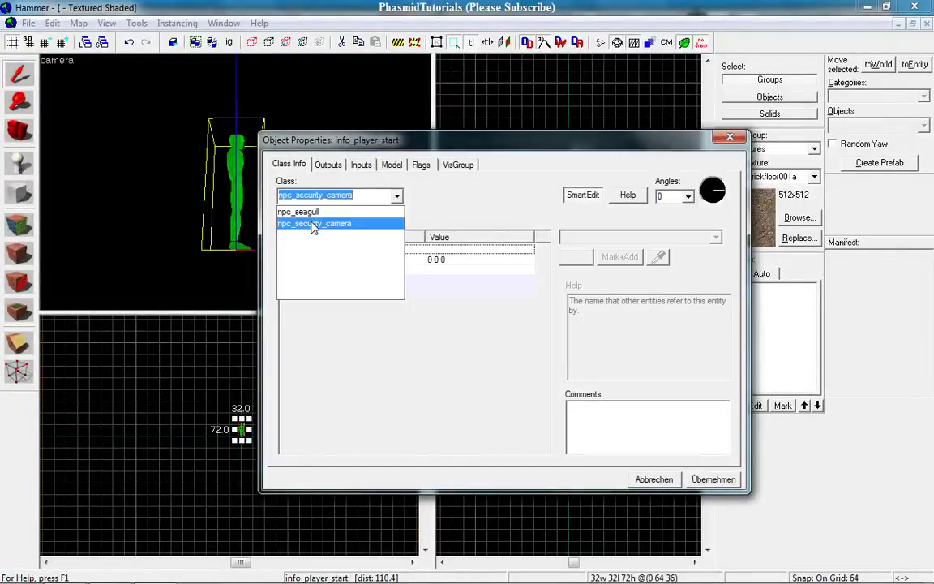
pyautogui.click(316, 223)
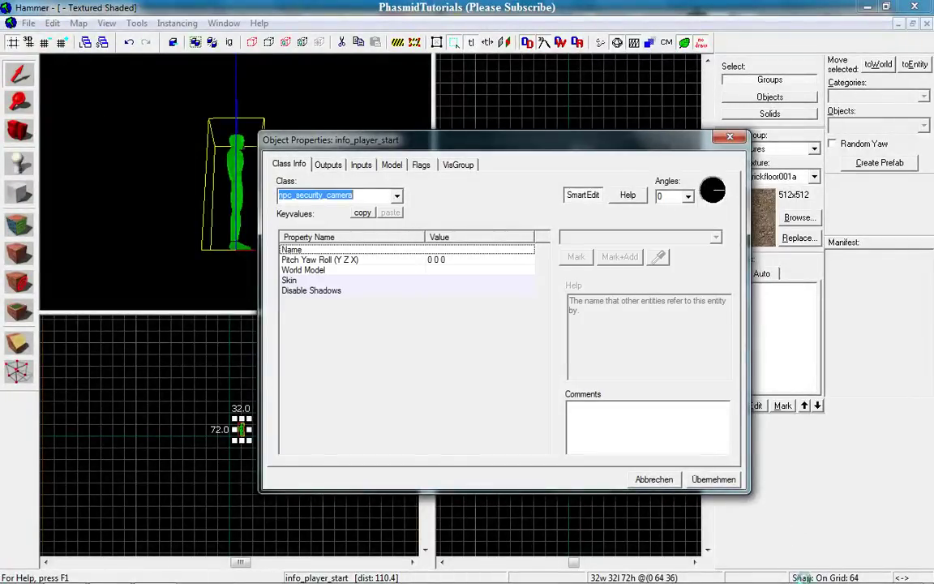
pyautogui.click(715, 479)
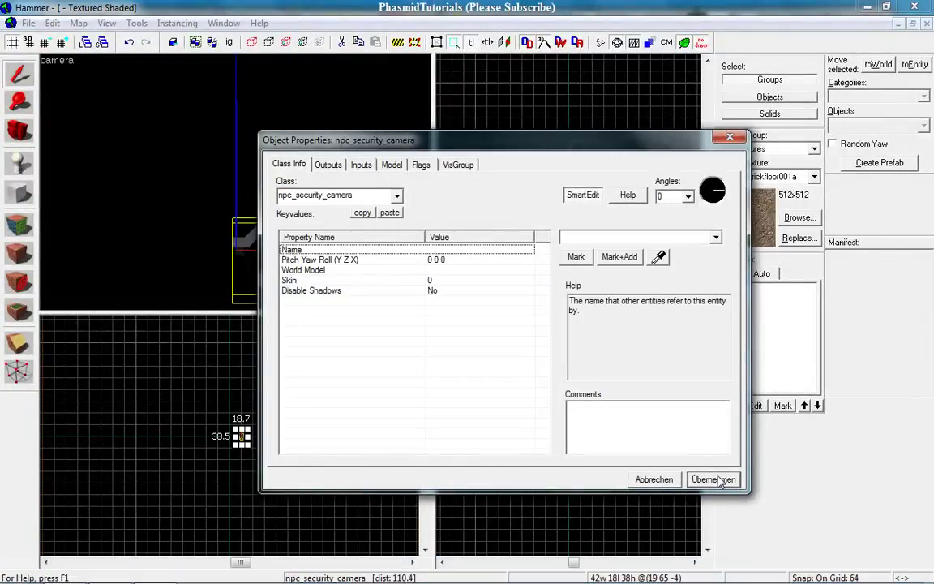
# Name the security camera entity sec_cam.
pyautogui.moveTo(522, 148); pyautogui.dragTo(679, 134)
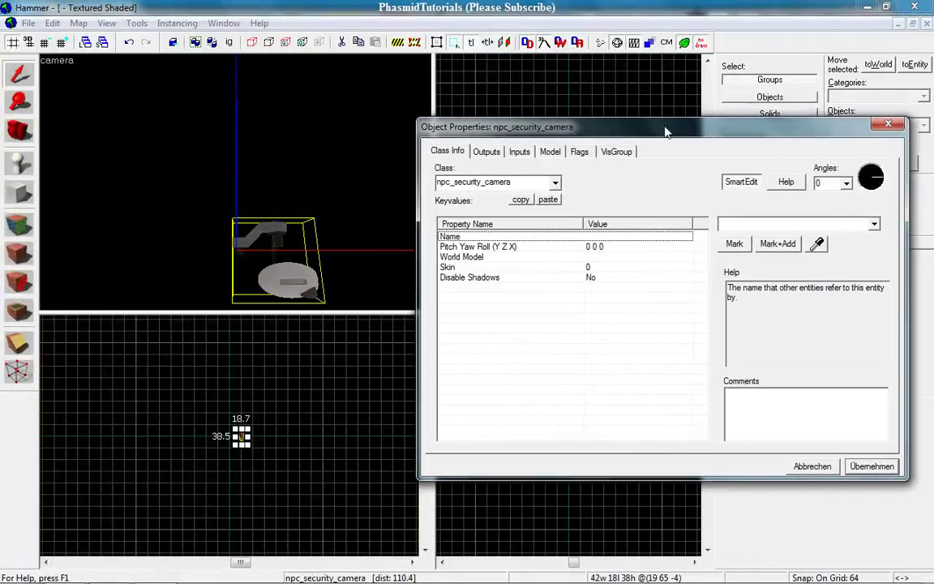
pyautogui.click(783, 223)
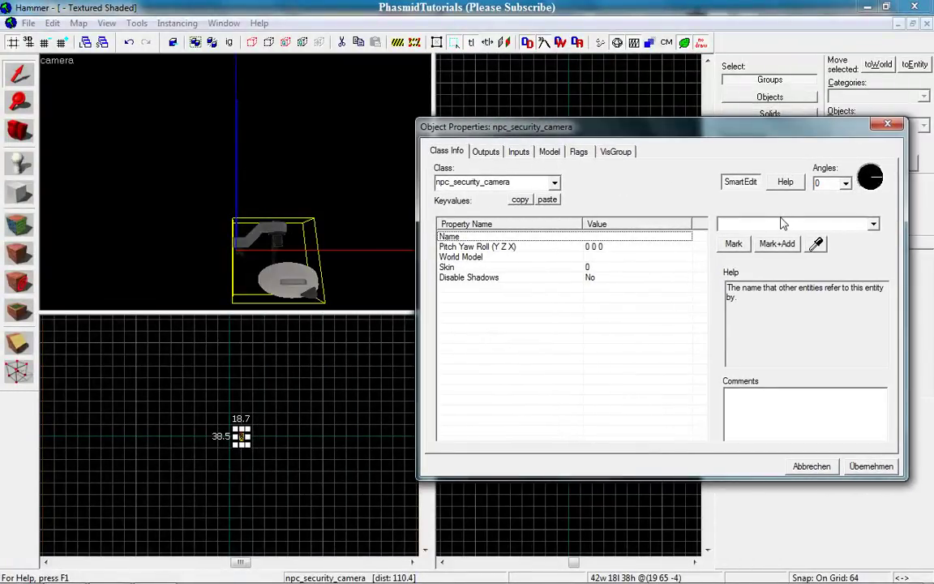
pyautogui.write('sec_cam')
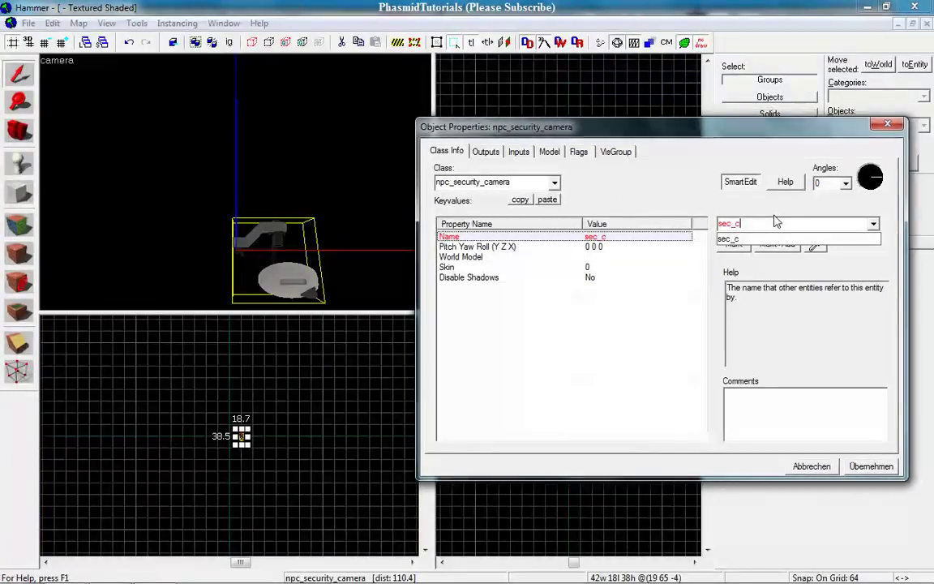
pyautogui.click(505, 255)
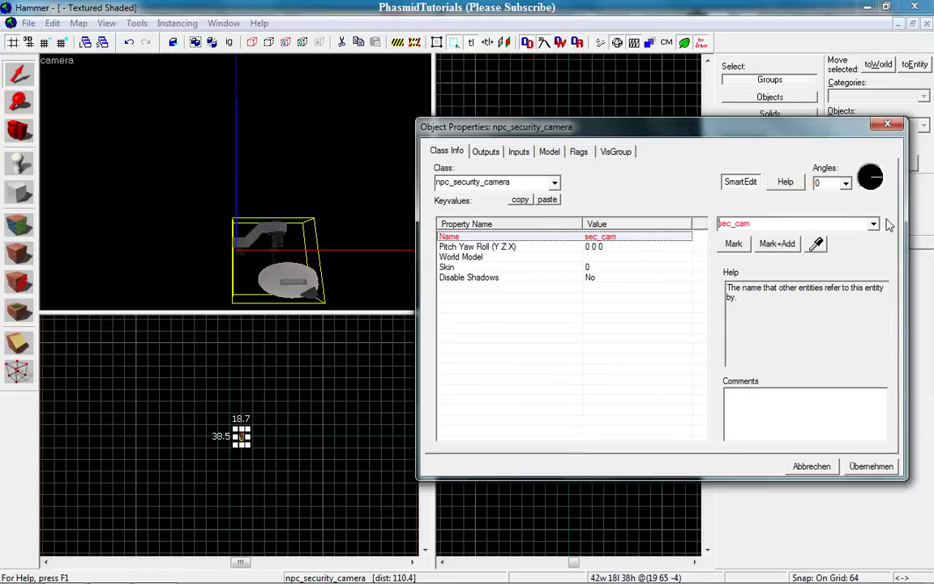
pyautogui.click(611, 248)
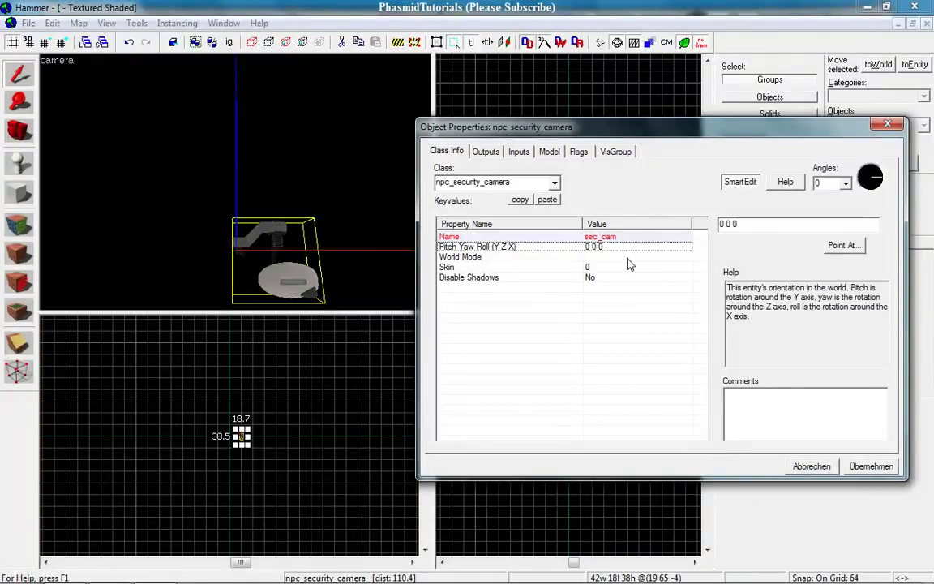
# Set the camera's world model to the portal model props\security_camera.mdl, apply the properties and close them.
pyautogui.click(627, 258)
pyautogui.click(734, 247)
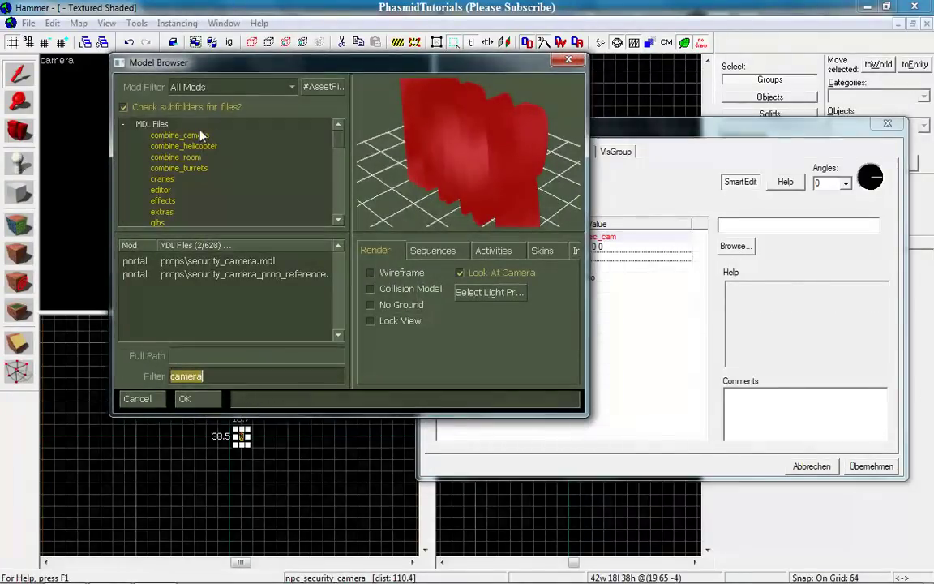
pyautogui.click(151, 124)
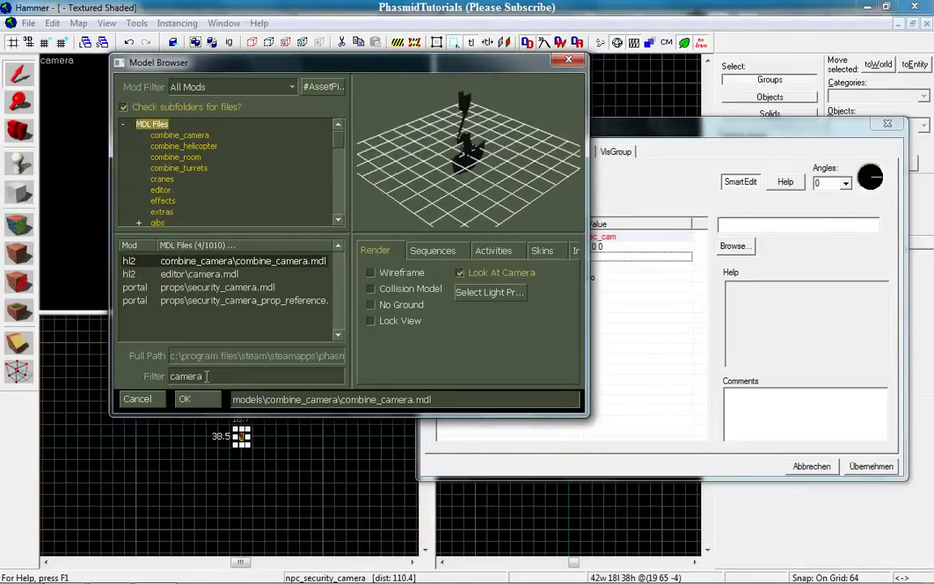
pyautogui.click(220, 289)
pyautogui.doubleClick(220, 288)
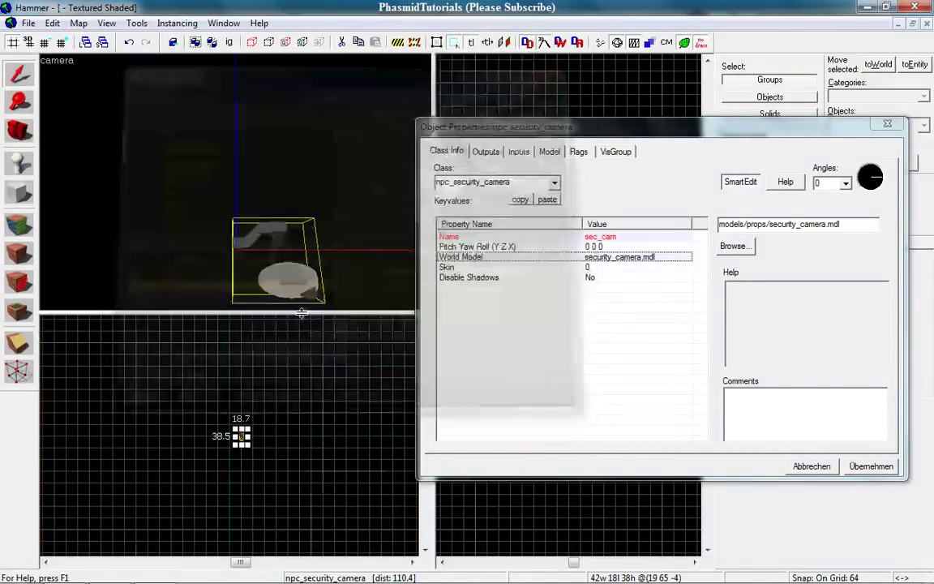
pyautogui.click(861, 468)
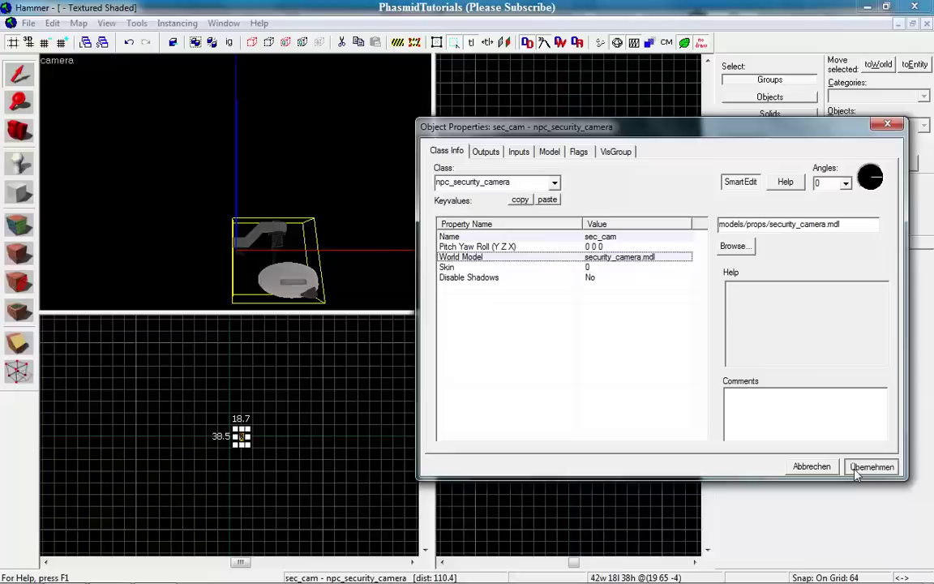
pyautogui.click(887, 123)
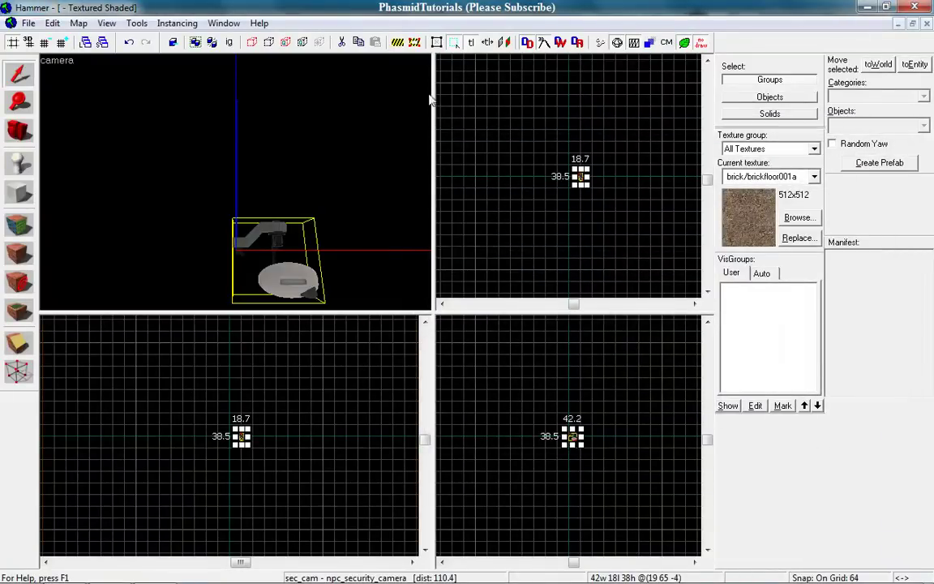
# Examine the security camera model from the front, sides and close up in the 3D view, including its mounting arm.
pyautogui.press('z')
pyautogui.press('d')
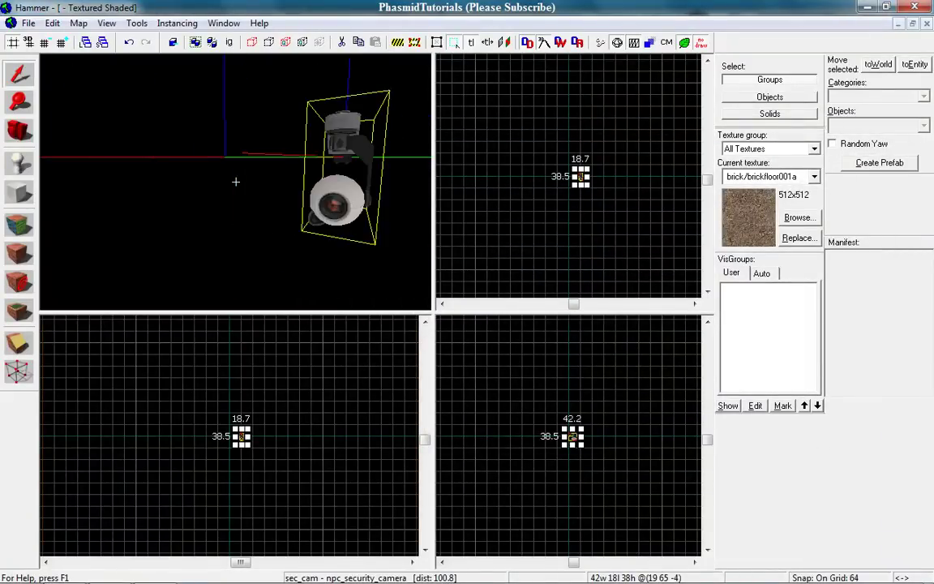
pyautogui.press('a')
pyautogui.press('d')
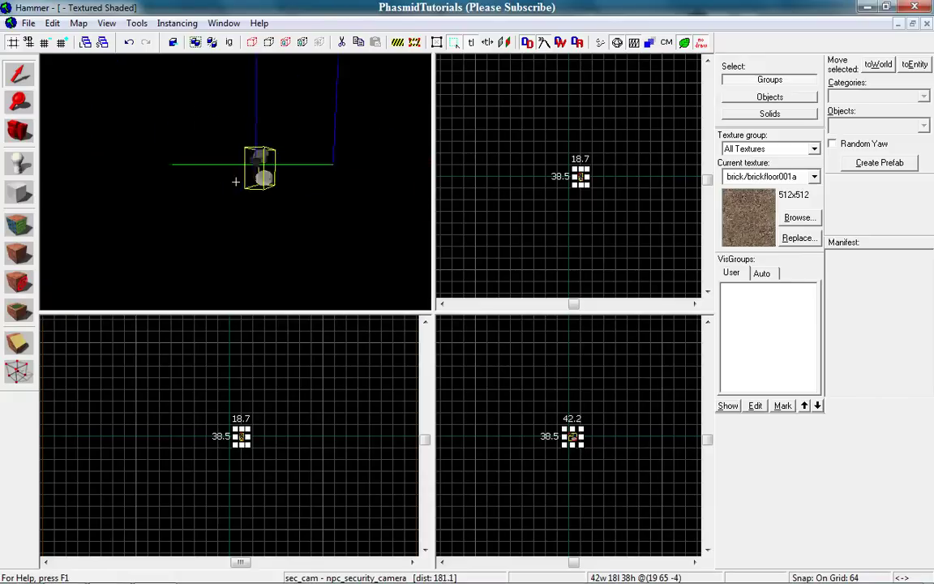
pyautogui.press('a')
pyautogui.press('a')
pyautogui.press('w')
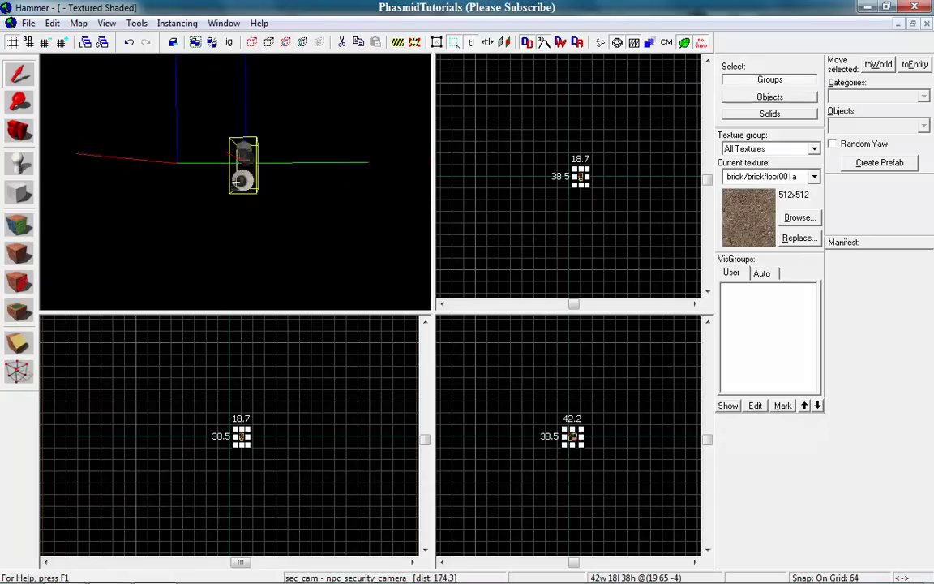
pyautogui.moveTo(236, 182); pyautogui.dragTo(236, 182)
pyautogui.press('d')
pyautogui.press('a')
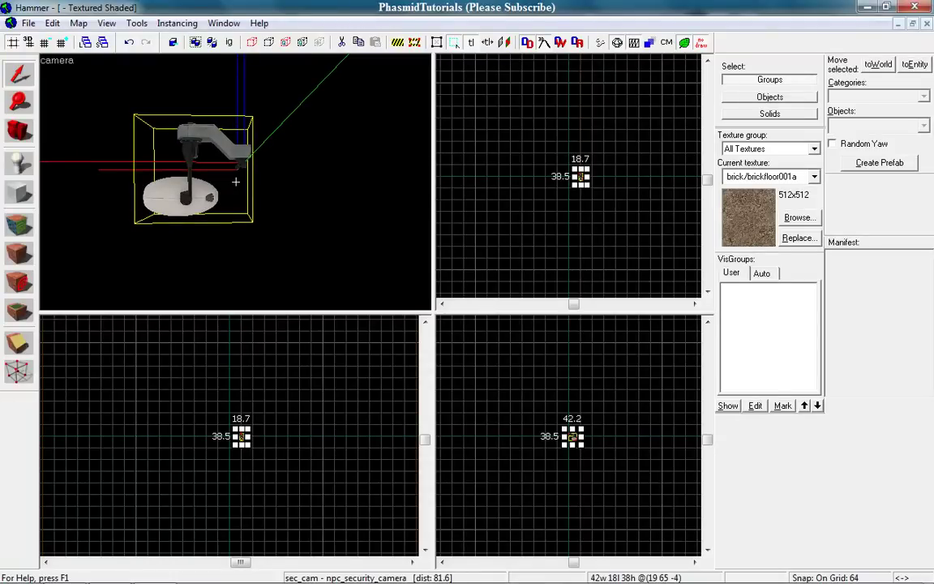
pyautogui.moveTo(236, 181); pyautogui.dragTo(236, 182)
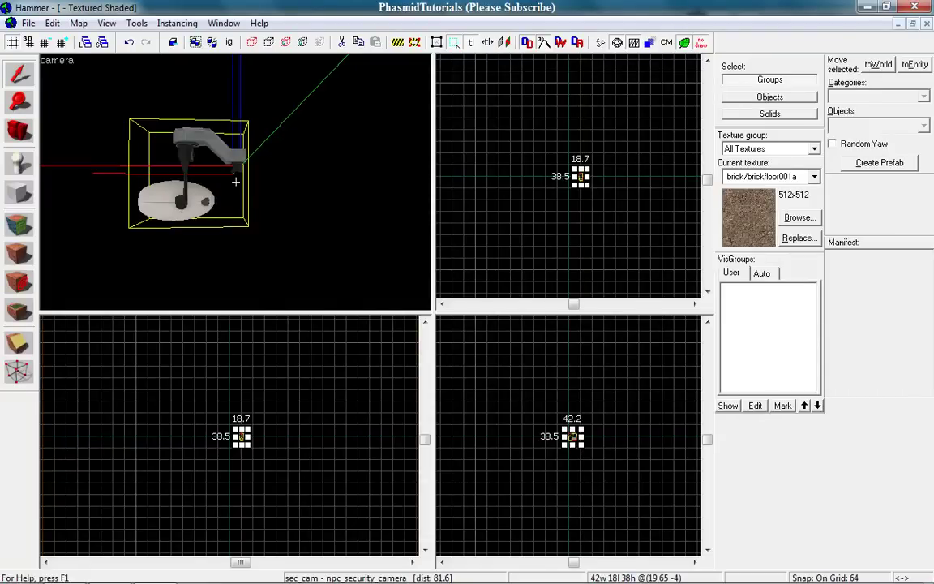
pyautogui.press('w')
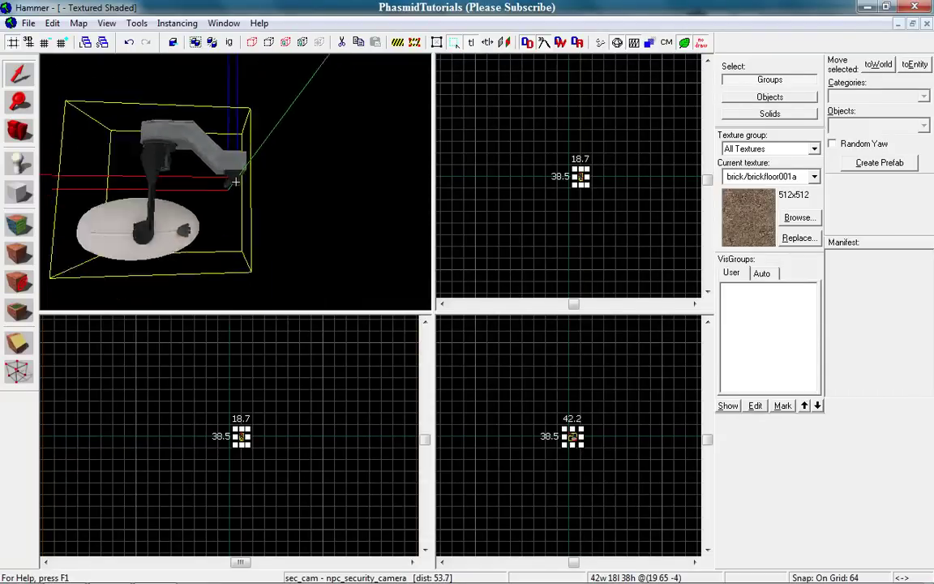
pyautogui.press('d')
pyautogui.press('w')
pyautogui.press('a')
pyautogui.press('s')
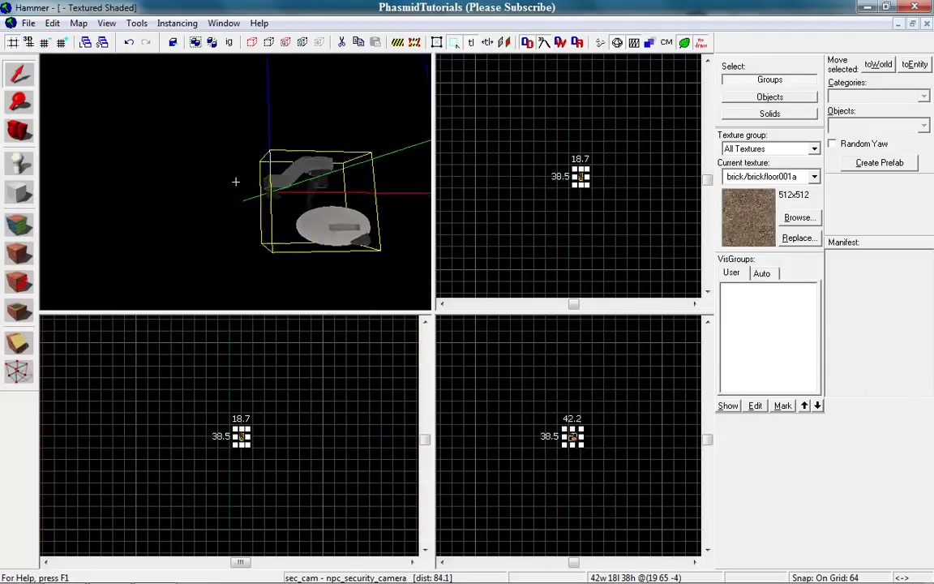
pyautogui.press('w')
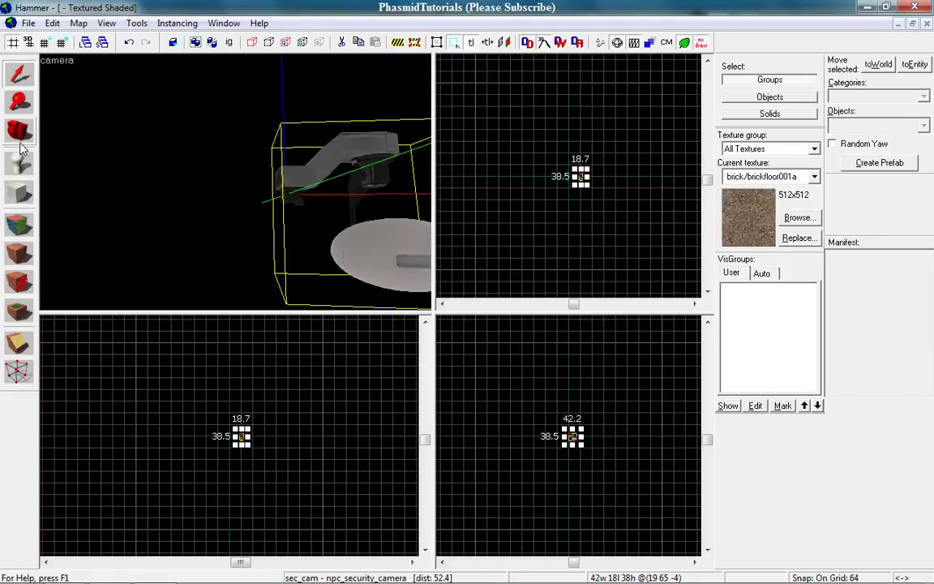
# Reduce the grid to 4 units and outline a block over the camera's wall mount, 24 wide, 20 high and about 6 deep.
pyautogui.click(18, 192)
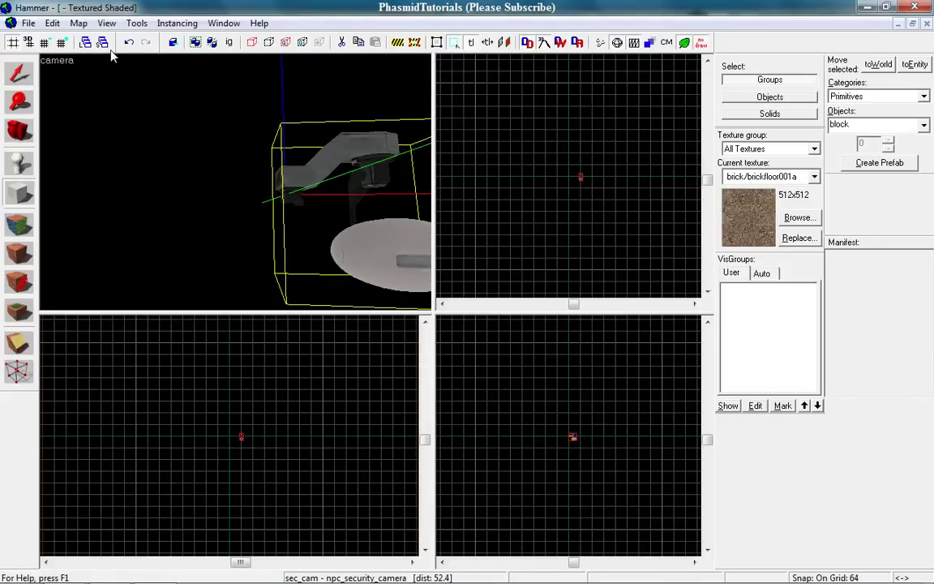
pyautogui.click(45, 42)
pyautogui.click(46, 42)
pyautogui.click(45, 42)
pyautogui.click(46, 42)
pyautogui.scroll(12, 552, 173)
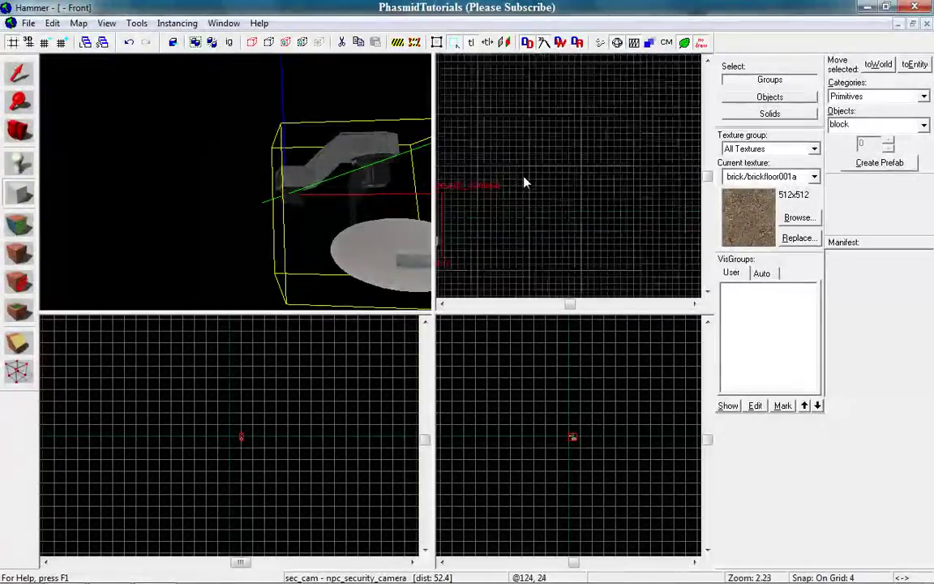
pyautogui.scroll(5, 524, 183)
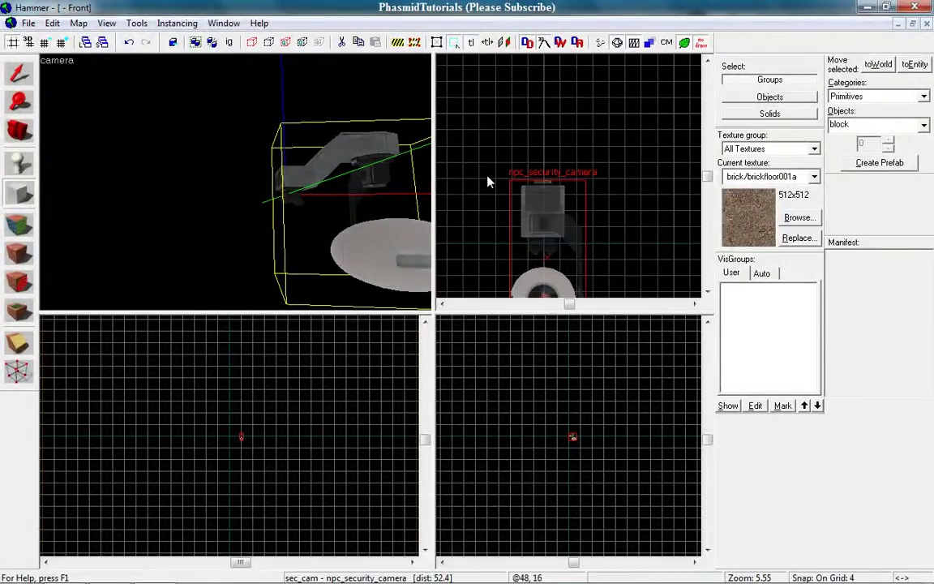
pyautogui.moveTo(497, 182); pyautogui.dragTo(590, 260)
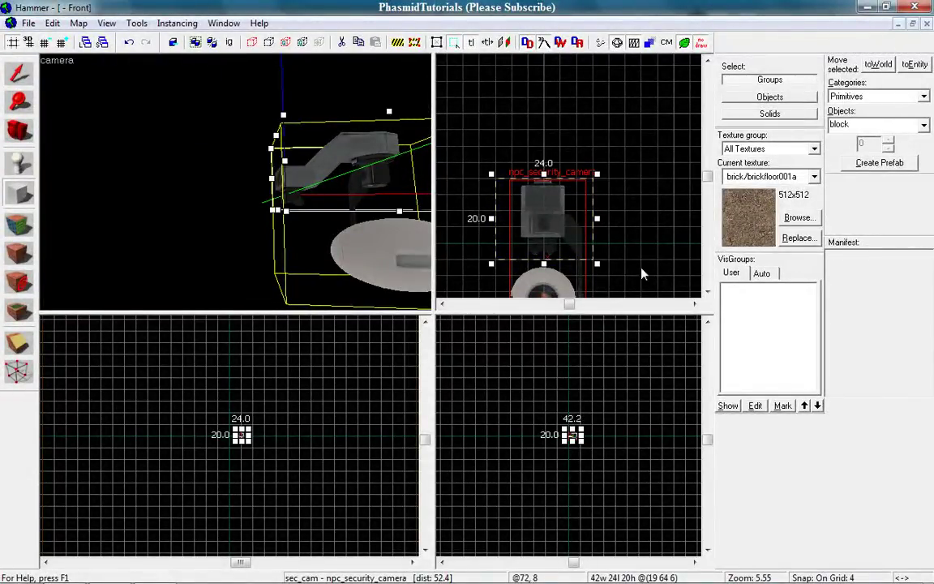
pyautogui.scroll(13, 572, 434)
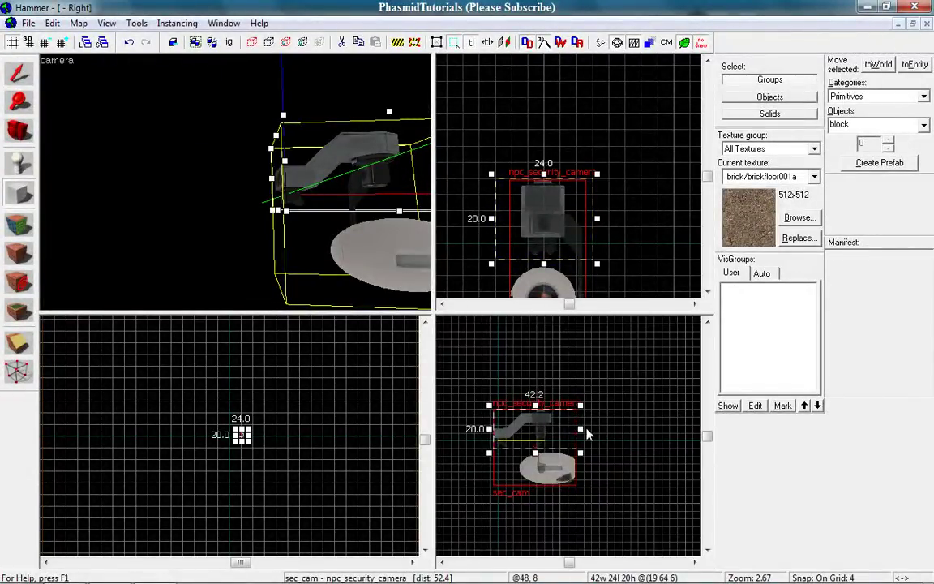
pyautogui.moveTo(588, 435); pyautogui.dragTo(507, 428)
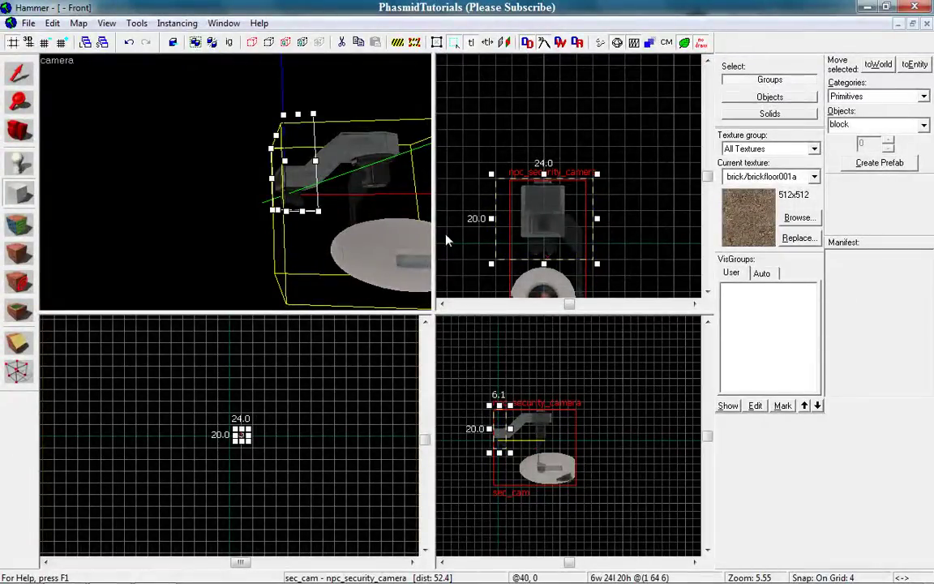
# Choose the tools/toolstrigger texture and create the outlined block with it.
pyautogui.click(792, 222)
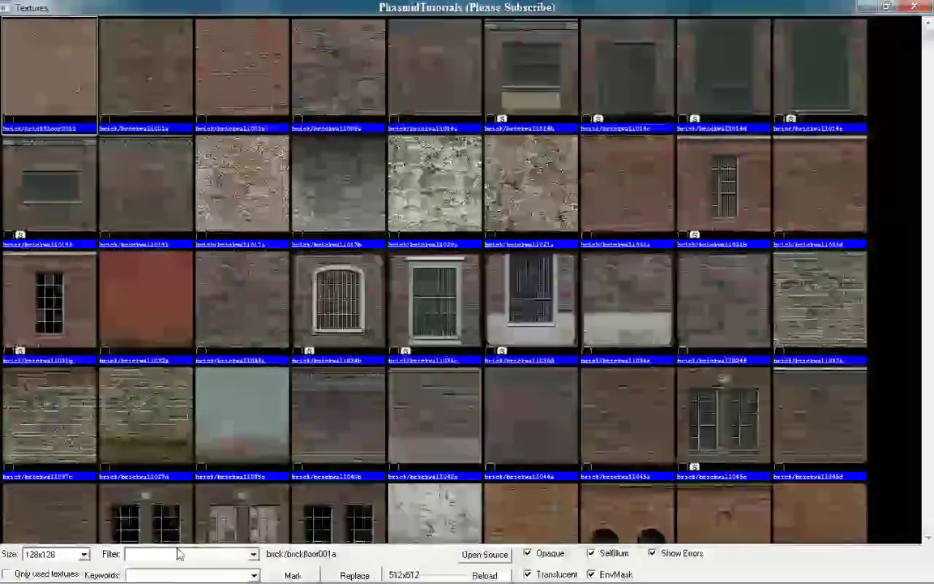
pyautogui.click(179, 554)
pyautogui.write('trig')
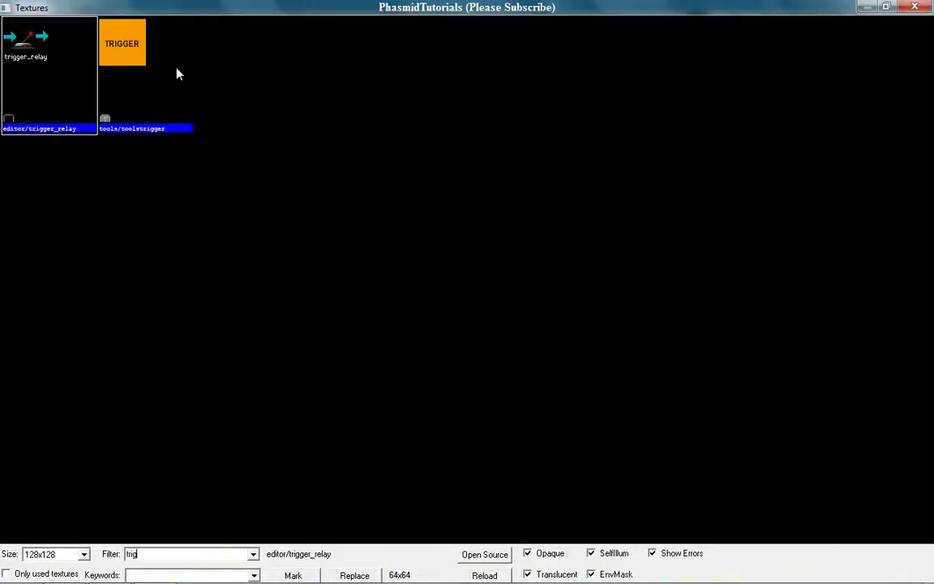
pyautogui.doubleClick(161, 77)
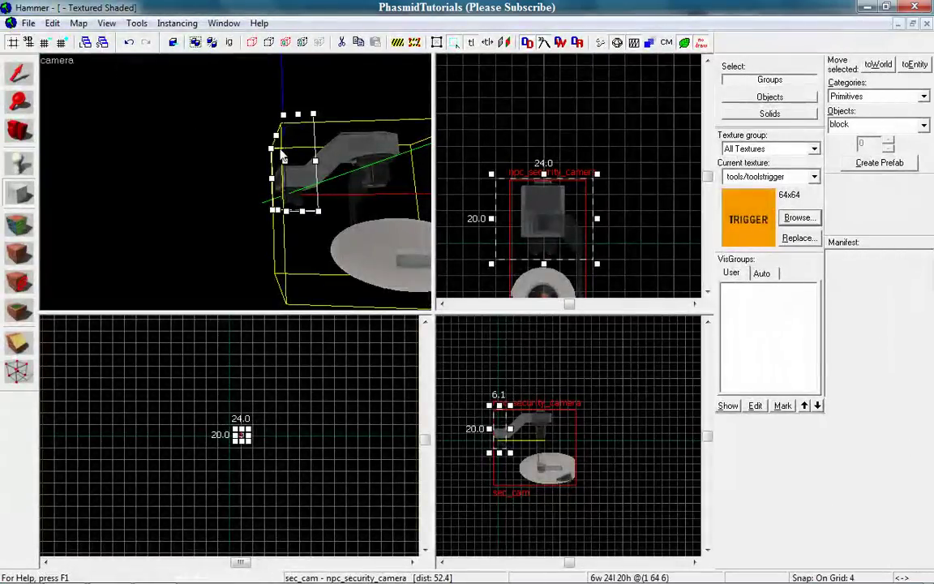
pyautogui.press('Return')
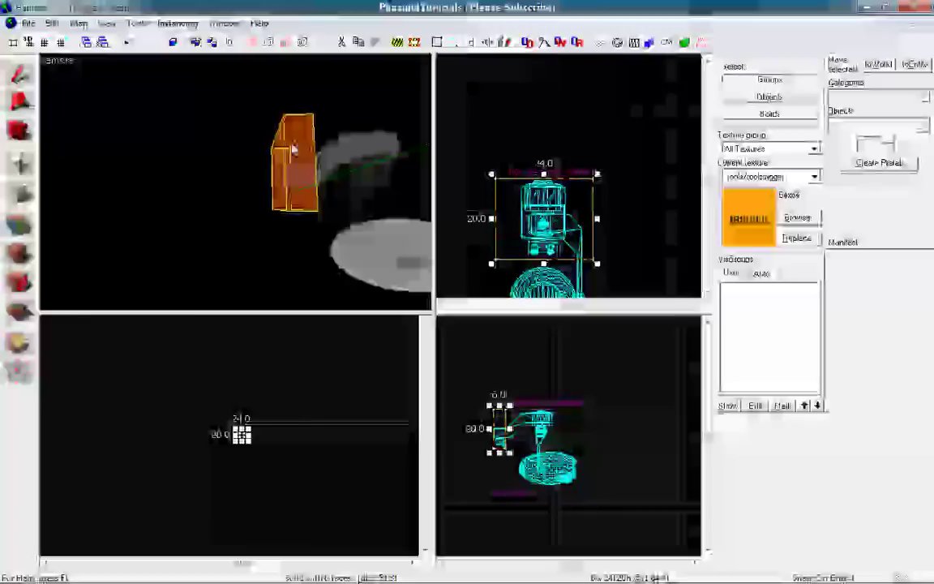
# Tie the trigger block to an entity of class func_portal_detector and apply the class.
pyautogui.click(137, 23)
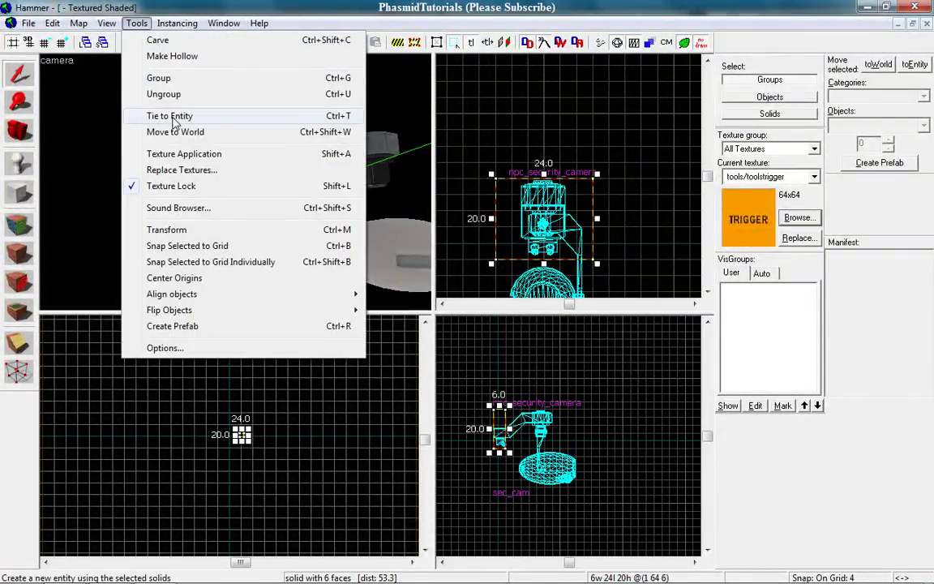
pyautogui.click(174, 121)
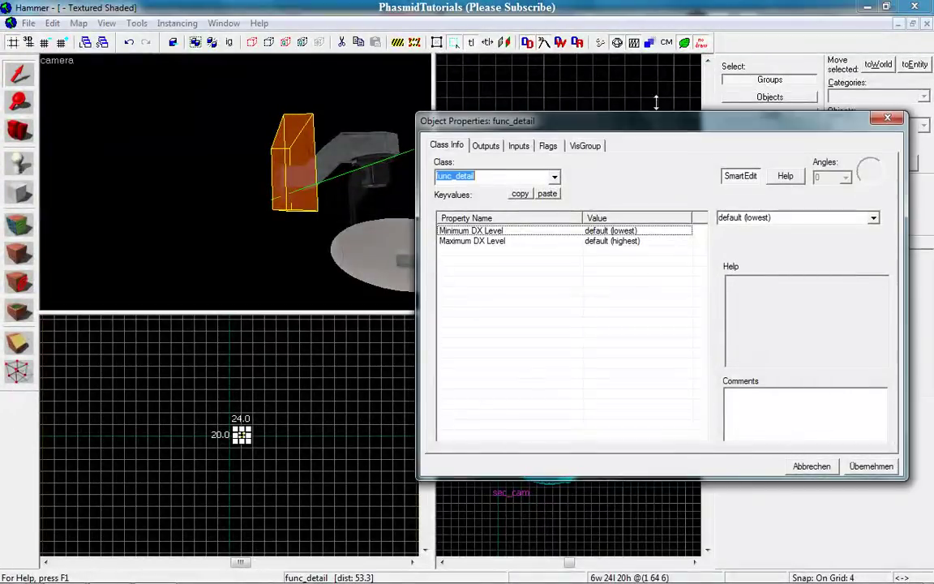
pyautogui.moveTo(656, 102); pyautogui.dragTo(632, 95)
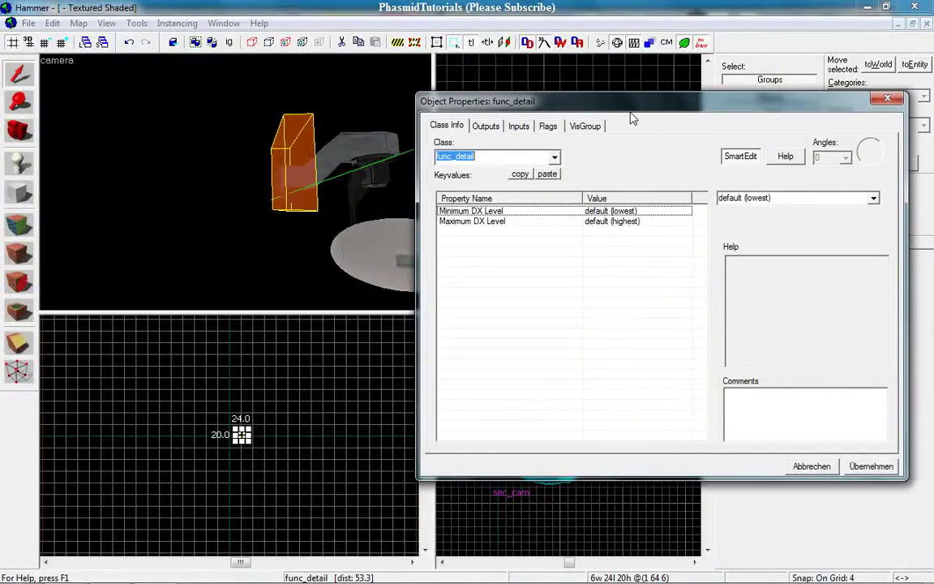
pyautogui.write('func')
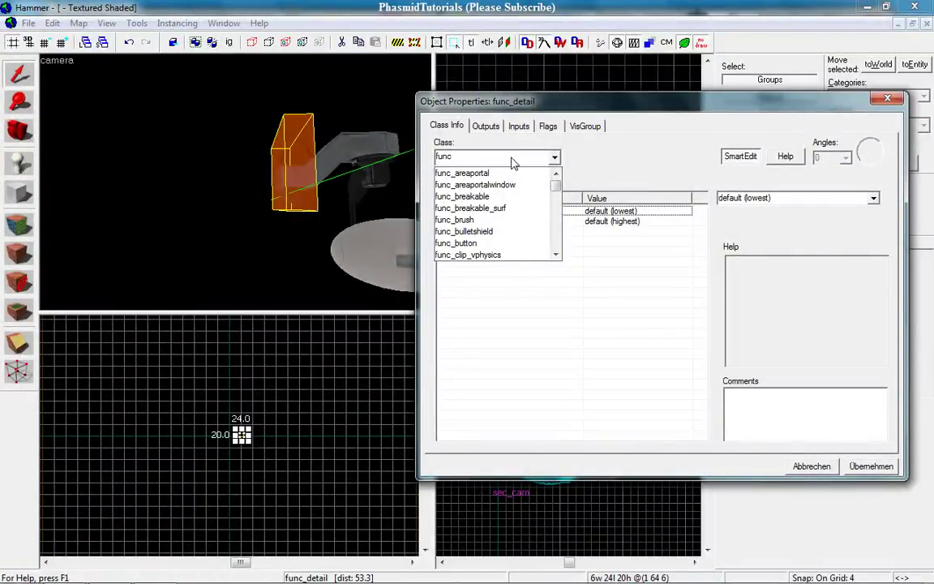
pyautogui.write('_po')
pyautogui.click(506, 187)
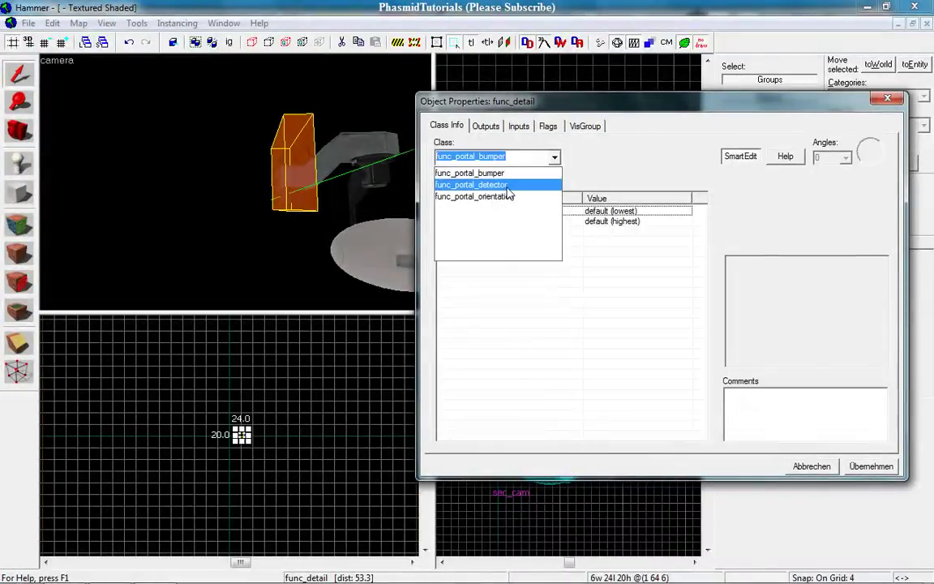
pyautogui.click(507, 189)
pyautogui.click(853, 472)
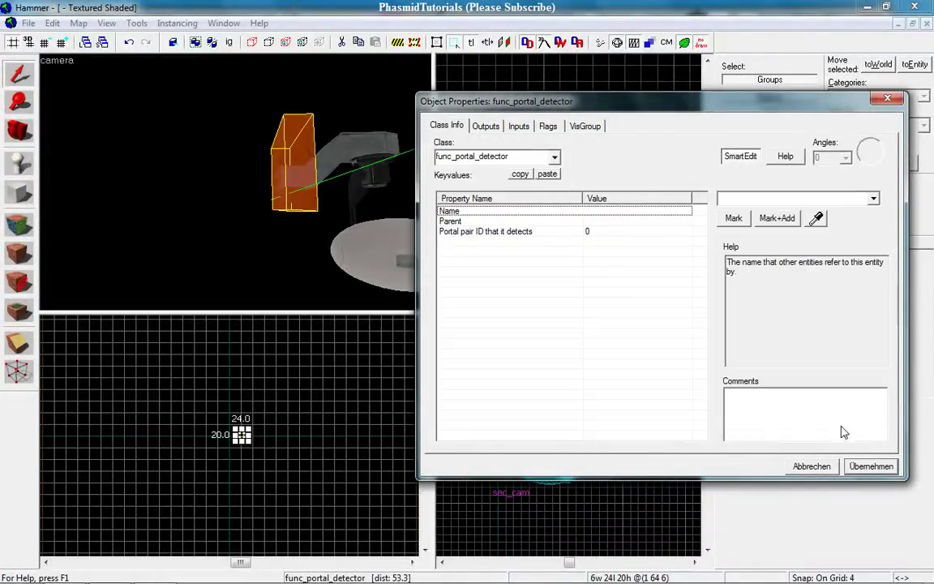
# Add an output to the portal detector that fires OnStartTouchLinkedPortal and targets sec_cam.
pyautogui.click(486, 127)
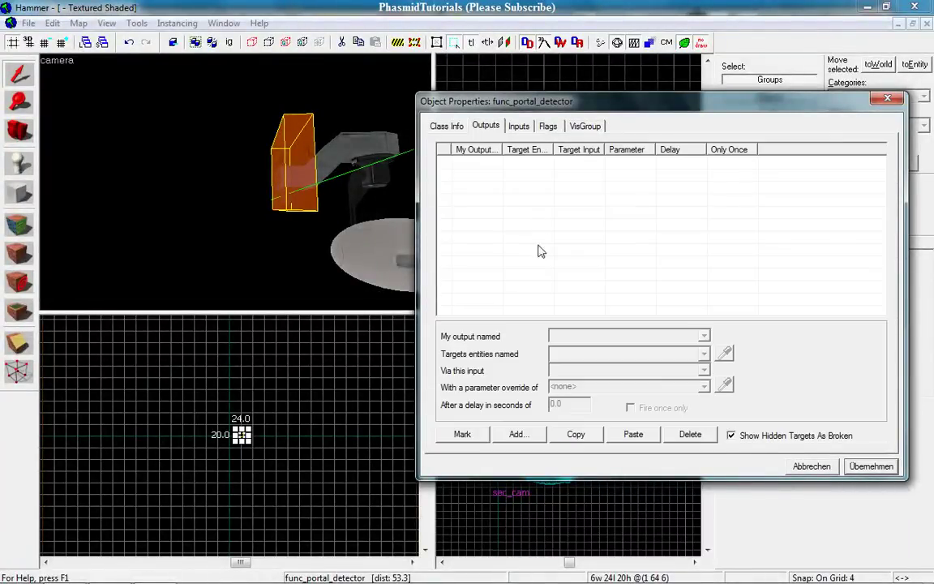
pyautogui.click(514, 435)
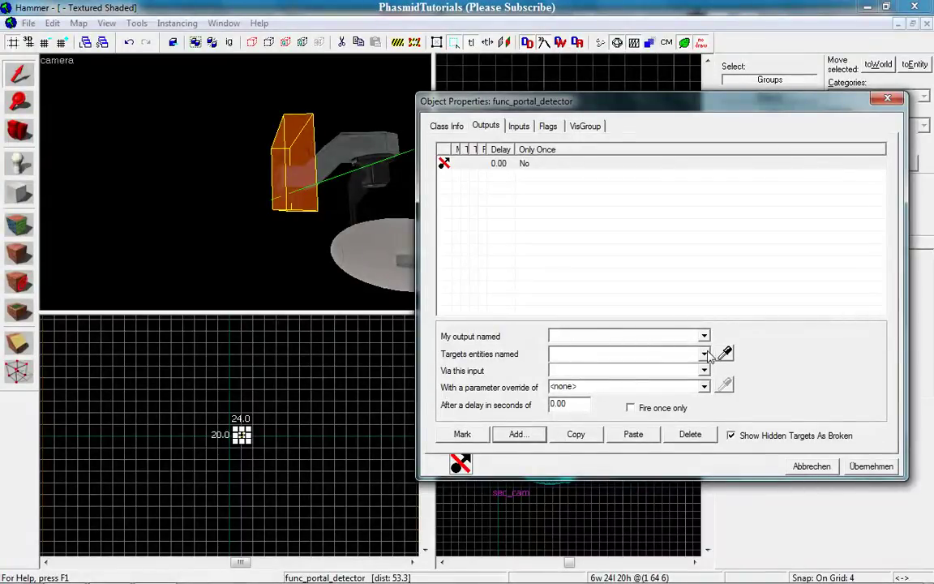
pyautogui.click(705, 355)
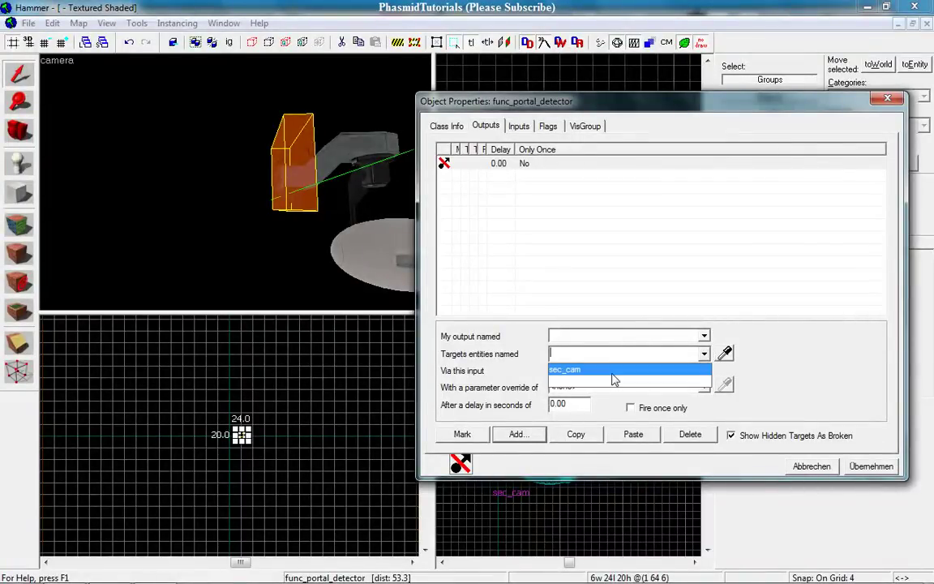
pyautogui.click(616, 372)
pyautogui.click(703, 337)
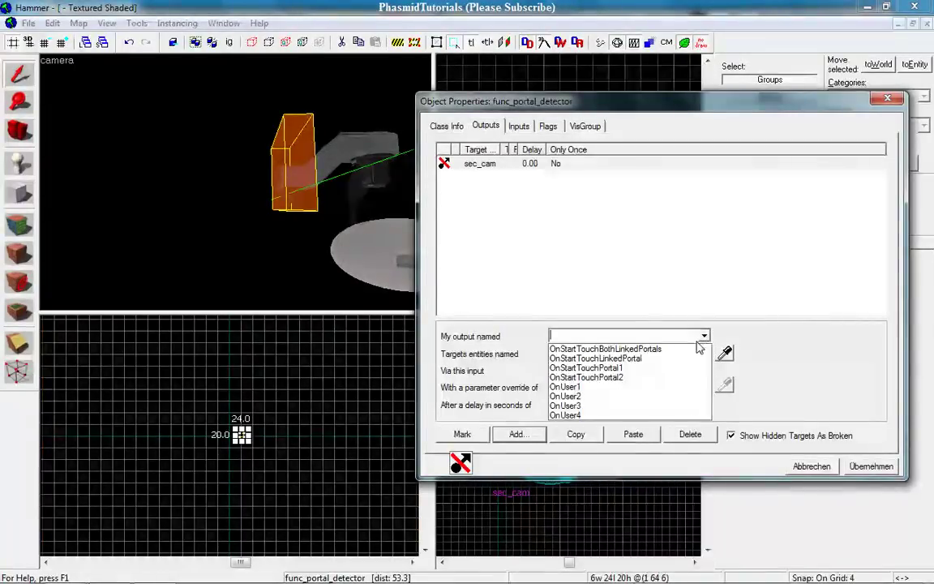
pyautogui.click(628, 359)
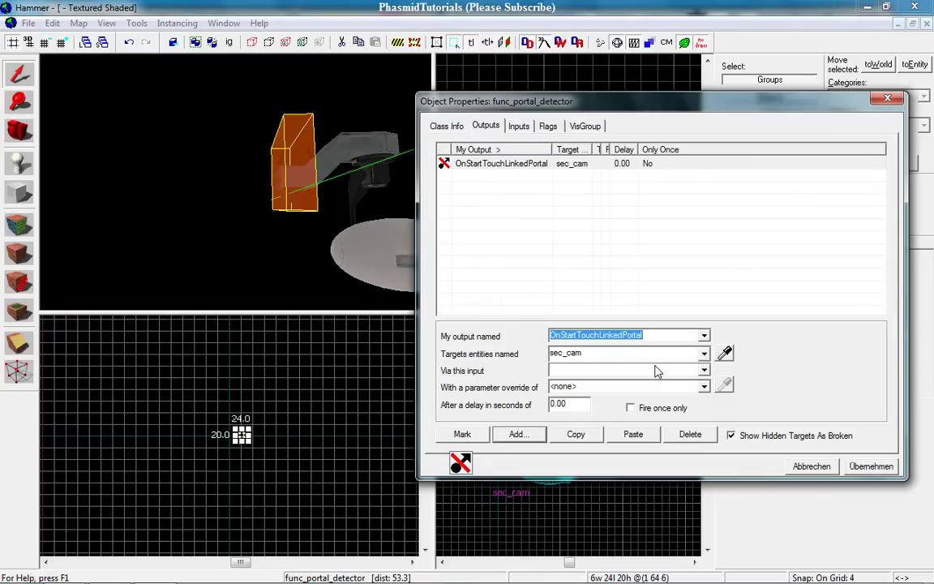
# Set the output's target input to Ragdoll, make it fire once only, then apply and close the properties.
pyautogui.click(648, 370)
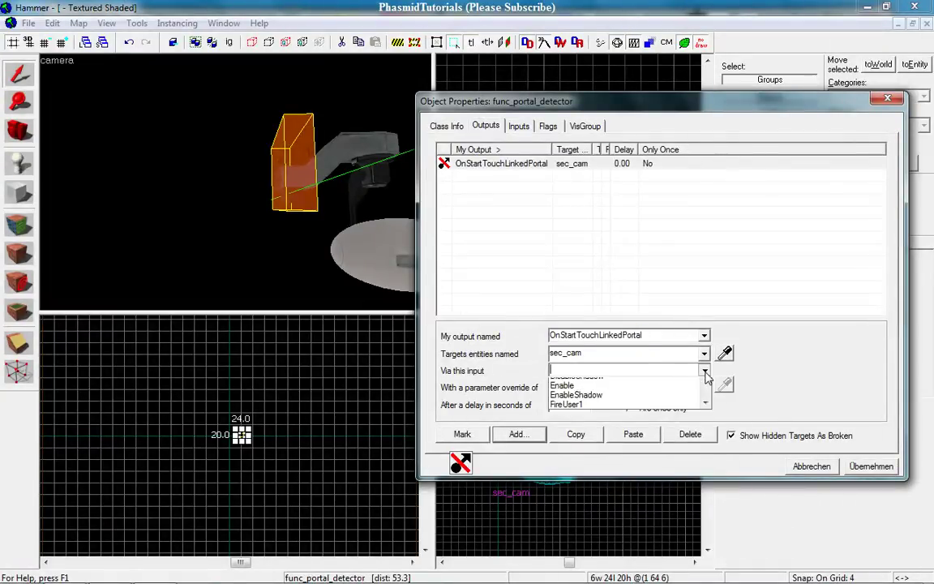
pyautogui.scroll(-3, 625, 388)
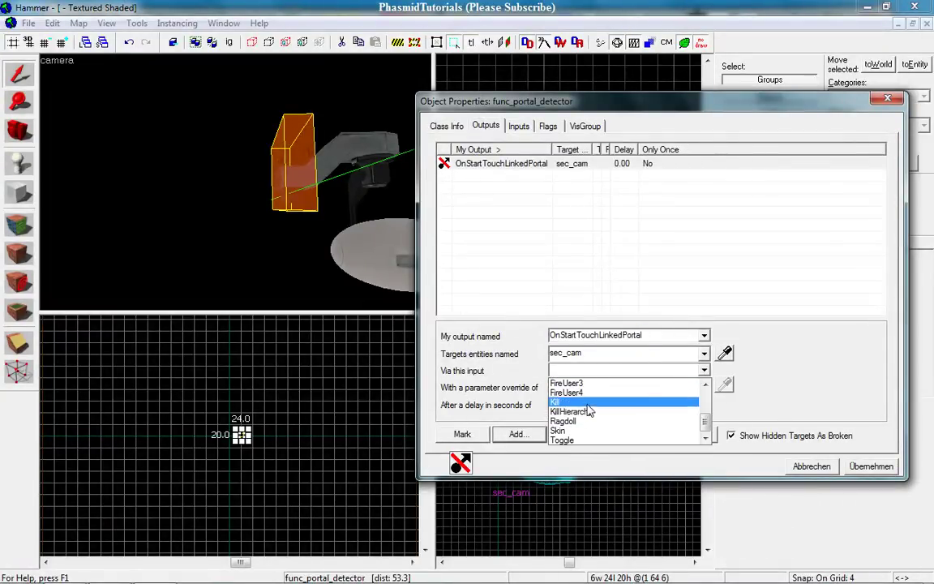
pyautogui.click(586, 422)
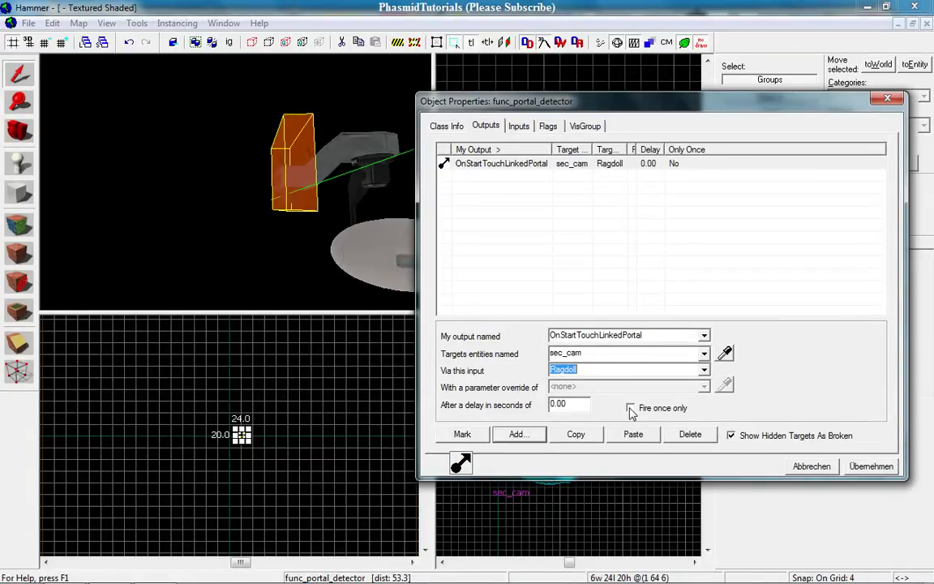
pyautogui.click(631, 409)
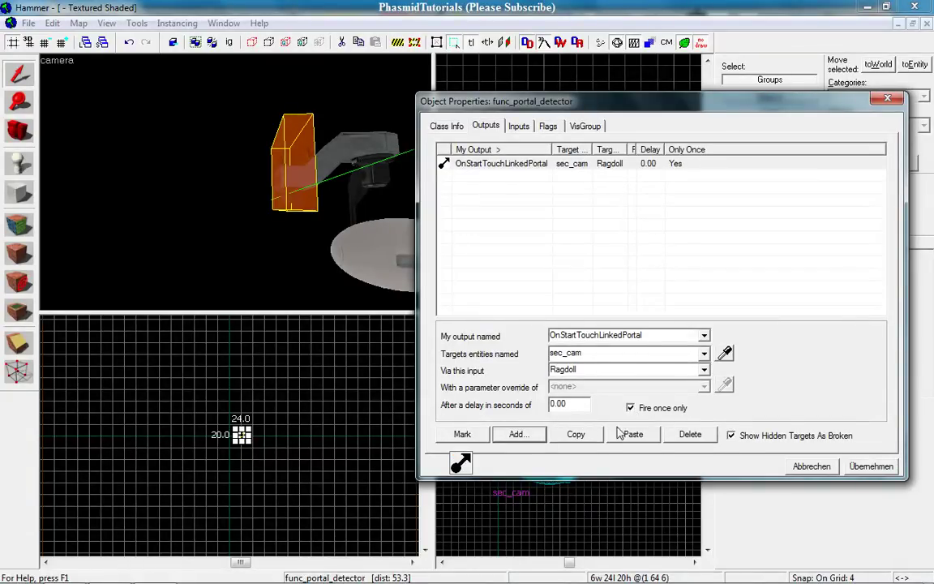
pyautogui.click(878, 468)
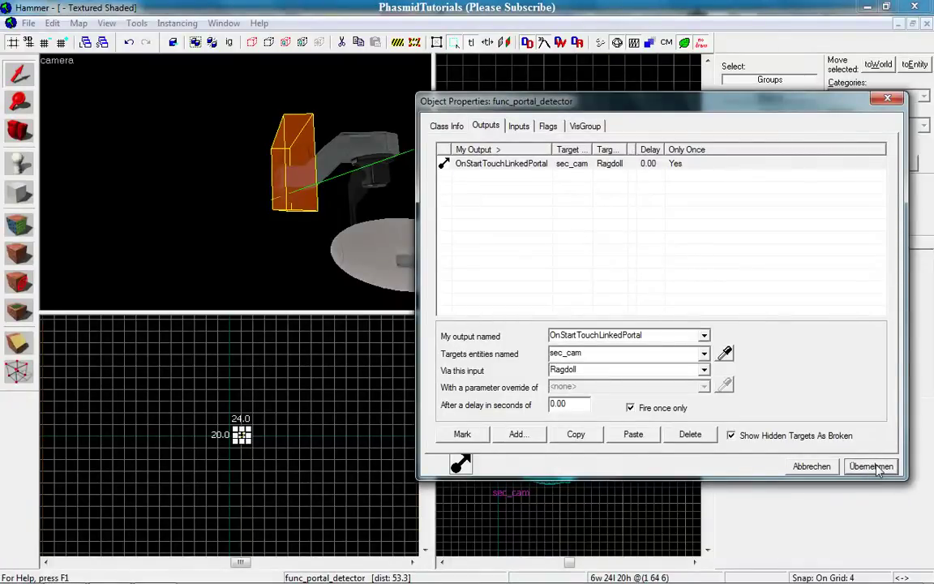
pyautogui.click(924, 154)
pyautogui.click(887, 98)
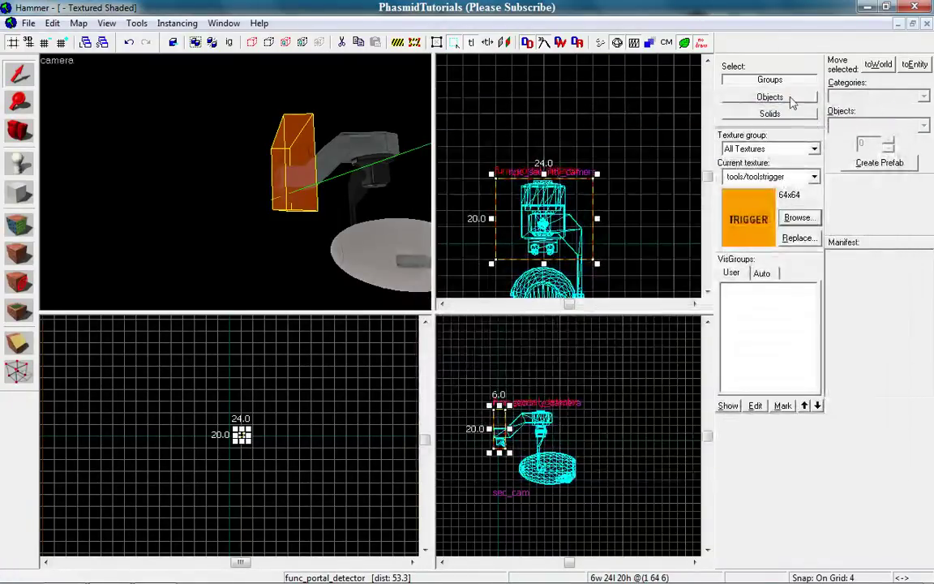
# Examine how the portal detector block sits around the camera's mount from the front and side in the 3D view.
pyautogui.press('z')
pyautogui.press('w')
pyautogui.press('d')
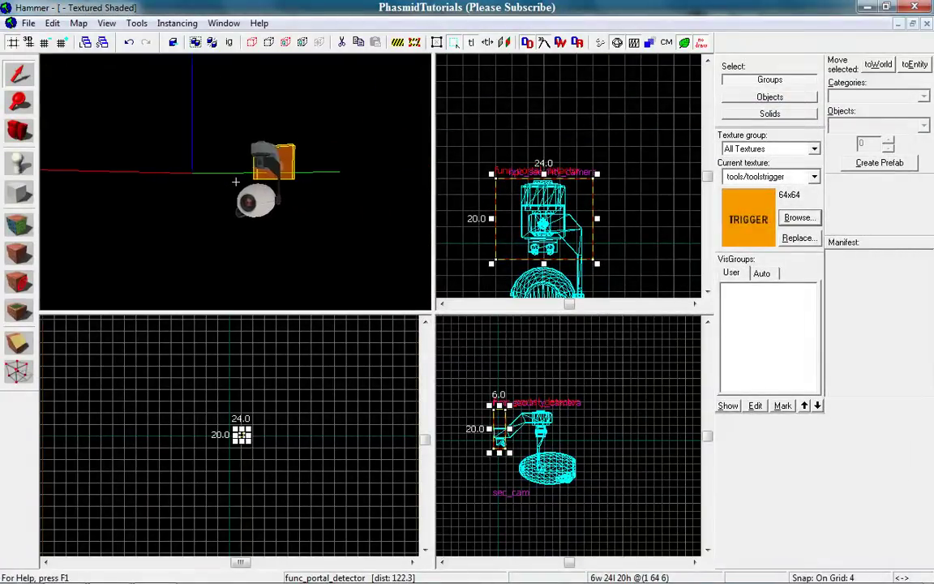
pyautogui.press('w')
pyautogui.press('s')
pyautogui.press('a')
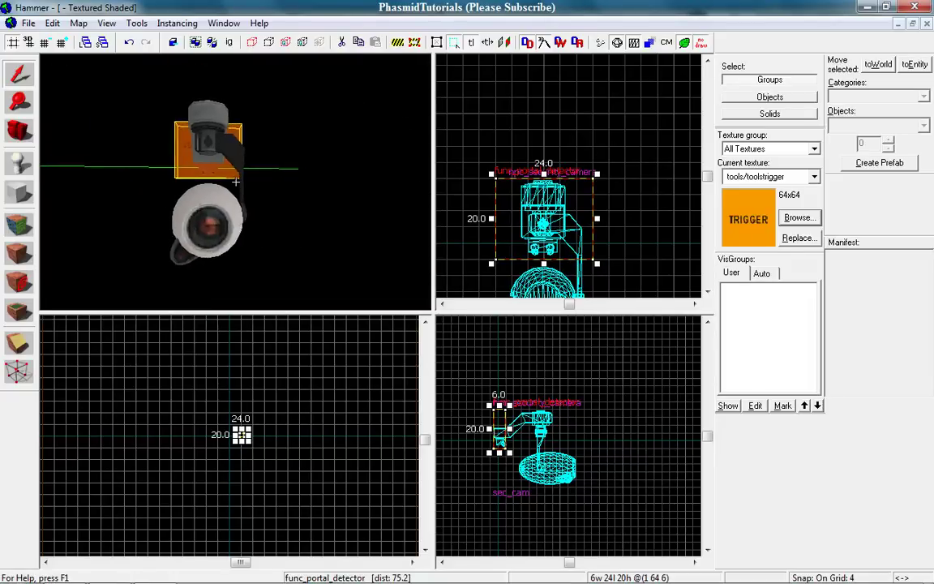
pyautogui.press('w')
pyautogui.press('w')
pyautogui.press('s')
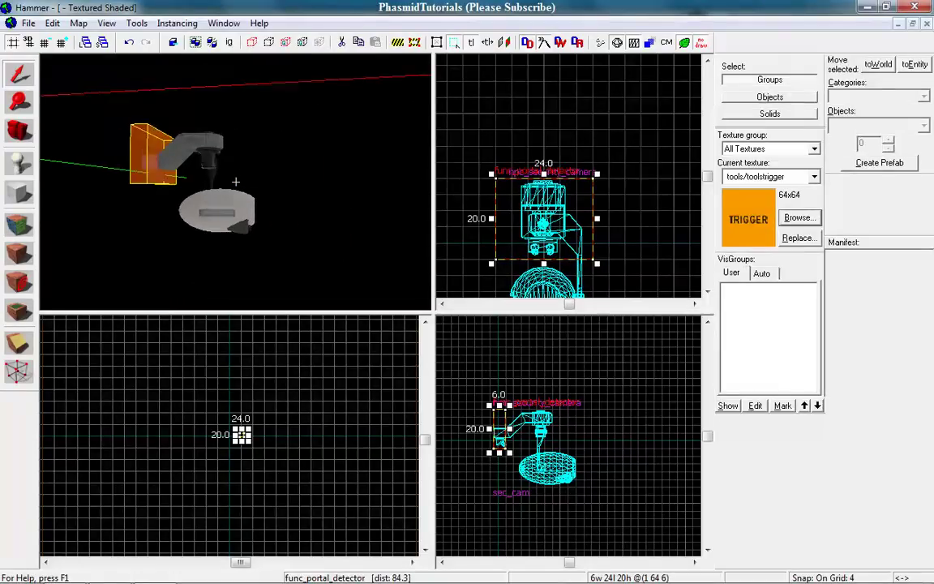
pyautogui.press('a')
pyautogui.press('w')
pyautogui.press('d')
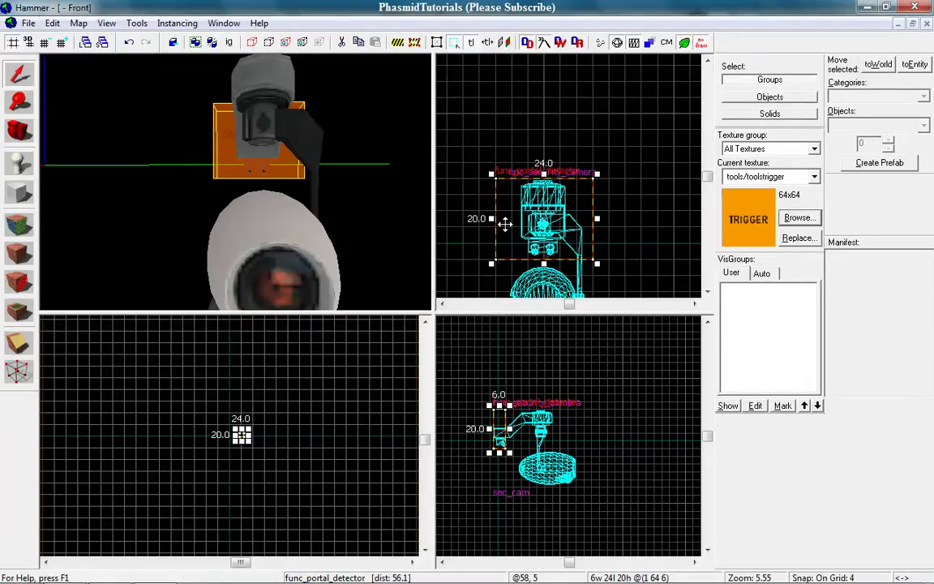
# Shrink the portal detector block in the front view to 16 units wide and 16 units high around the camera mount.
pyautogui.moveTo(490, 218); pyautogui.dragTo(512, 219)
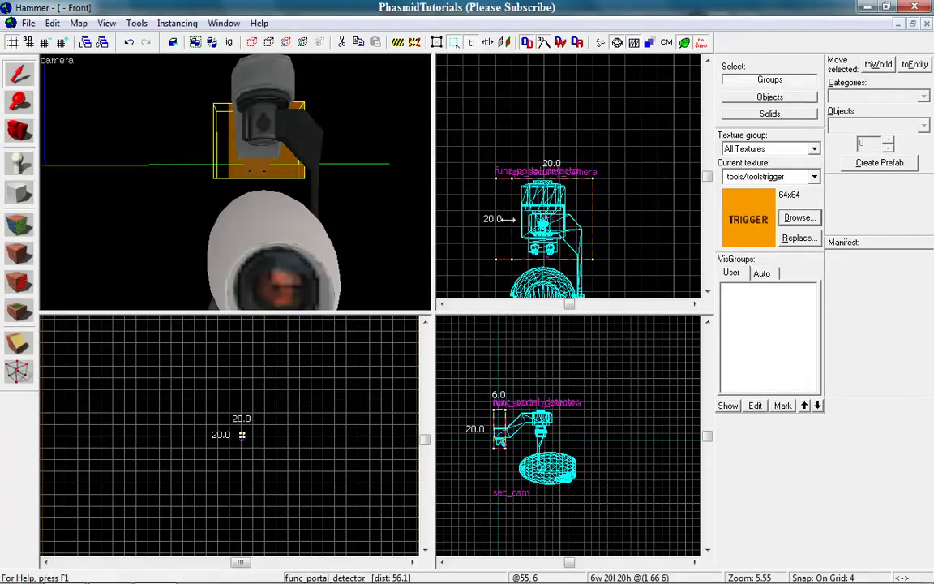
pyautogui.moveTo(590, 219); pyautogui.dragTo(580, 218)
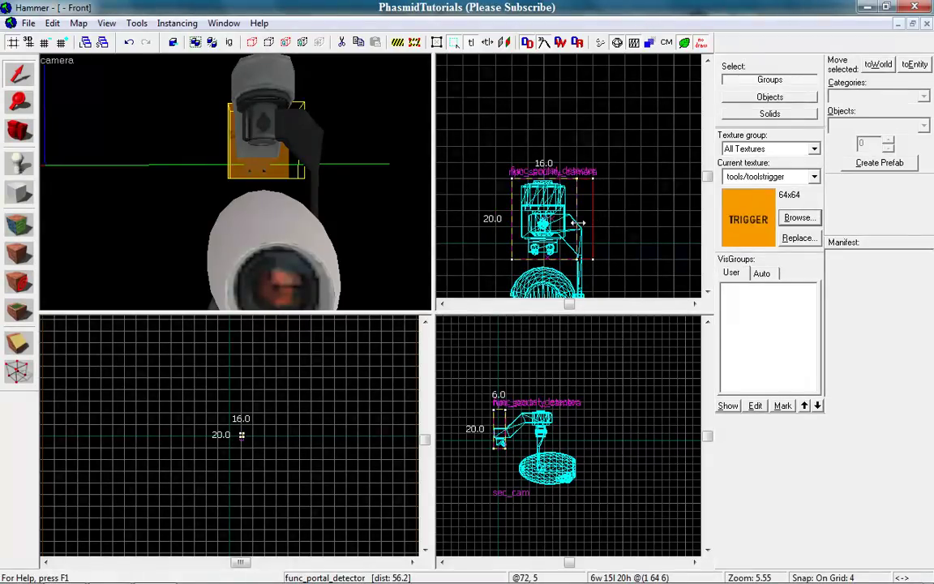
pyautogui.moveTo(544, 173); pyautogui.dragTo(544, 189)
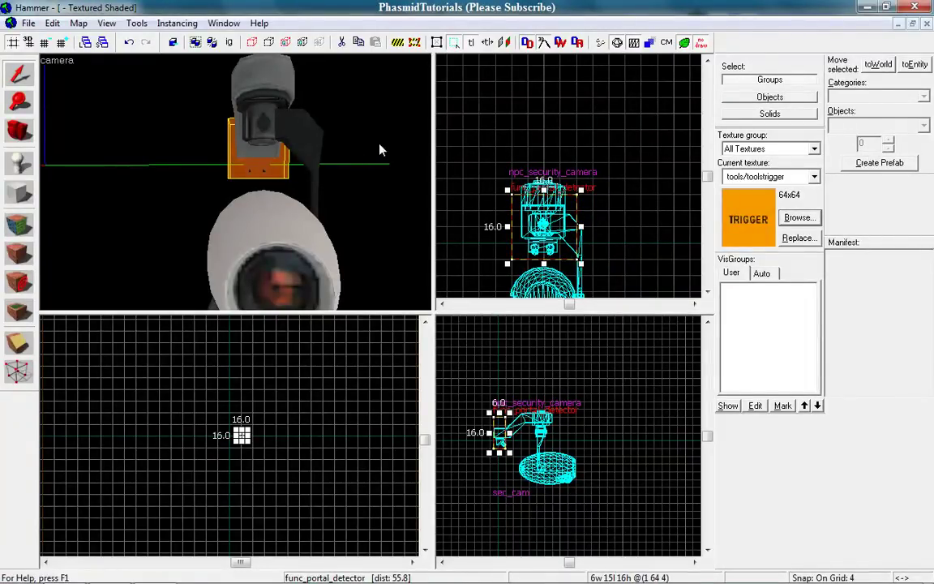
# Add the security camera to the portal detector selection and save both together as a prefab named Sec_Cam in the prefabs folder.
pyautogui.press('z')
pyautogui.press('a')
pyautogui.keyDown('ctrl'); pyautogui.click(235, 182); pyautogui.keyUp('ctrl')
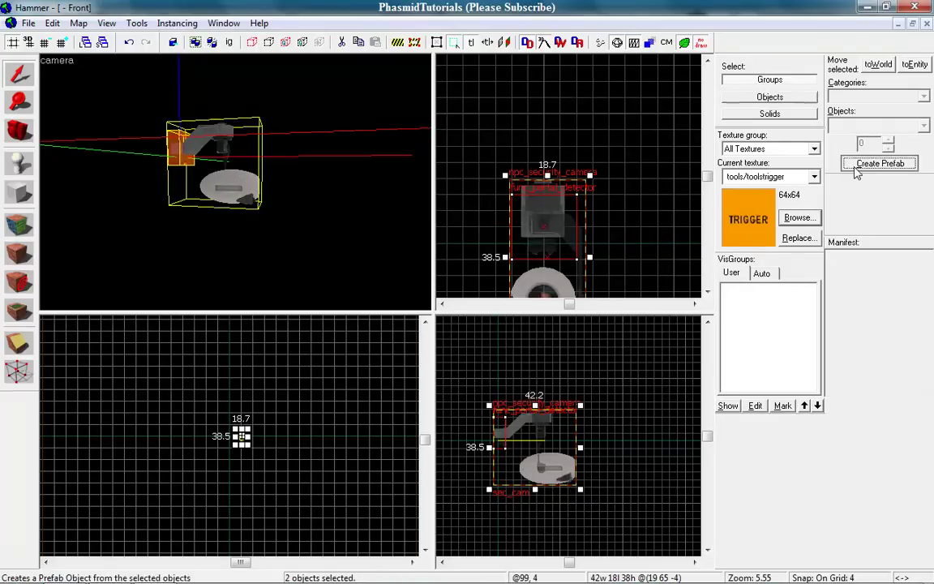
pyautogui.click(880, 162)
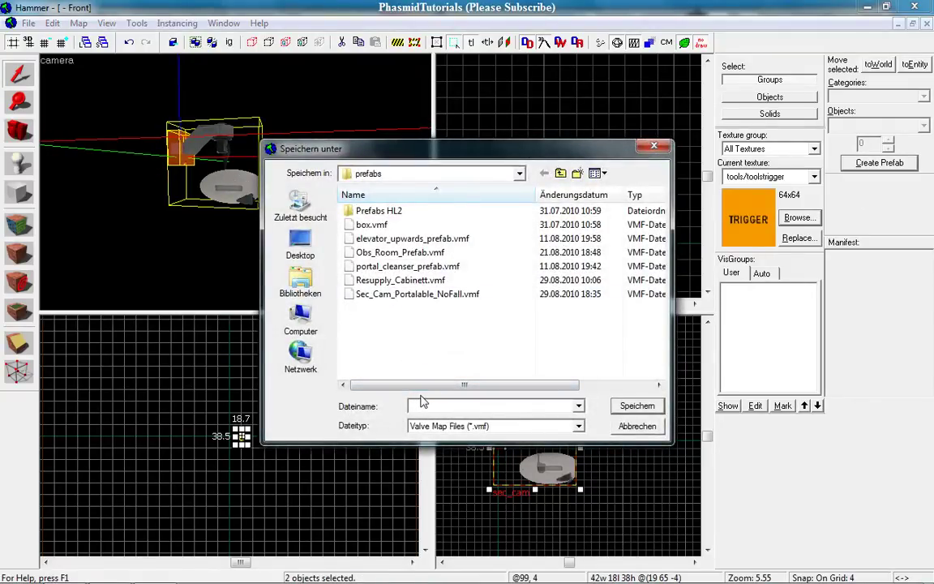
pyautogui.write('Sec_Cam')
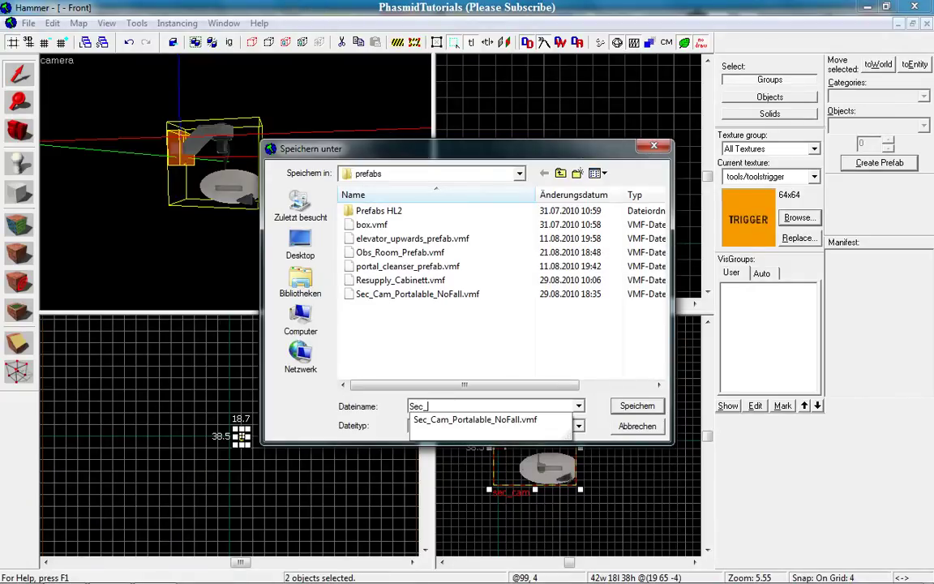
pyautogui.click(629, 406)
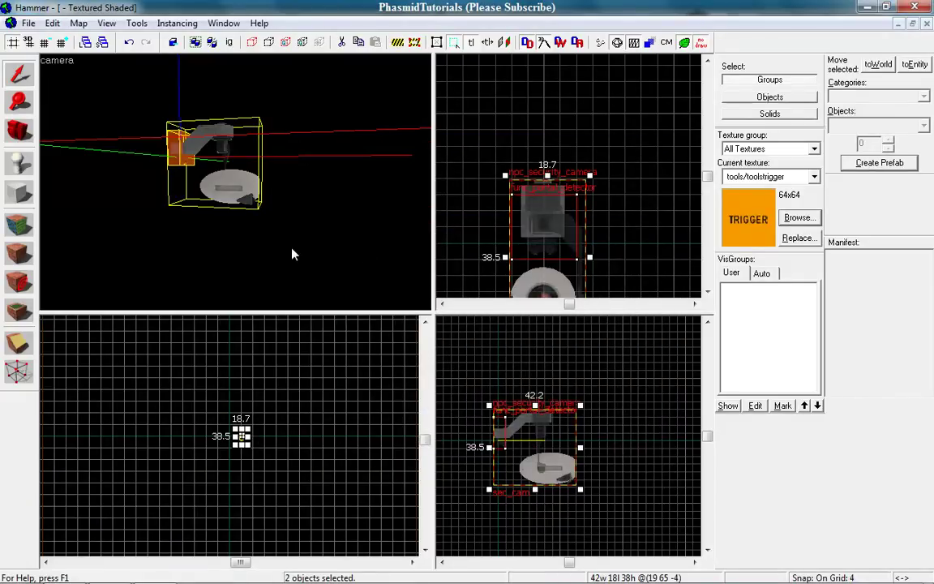
# Examine the selected camera and its portal detector from the front, side and back in the 3D view.
pyautogui.press('z')
pyautogui.press('d')
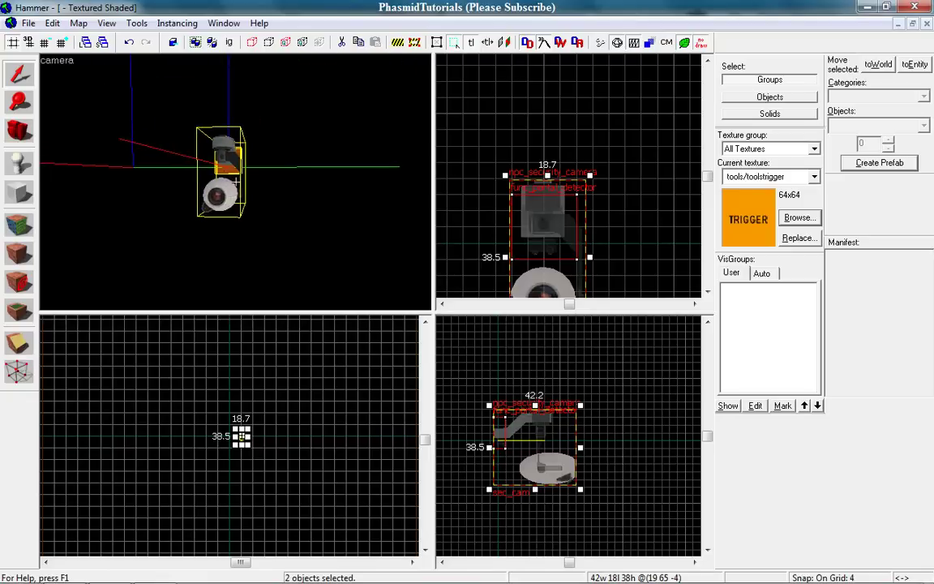
pyautogui.press('w')
pyautogui.press('a')
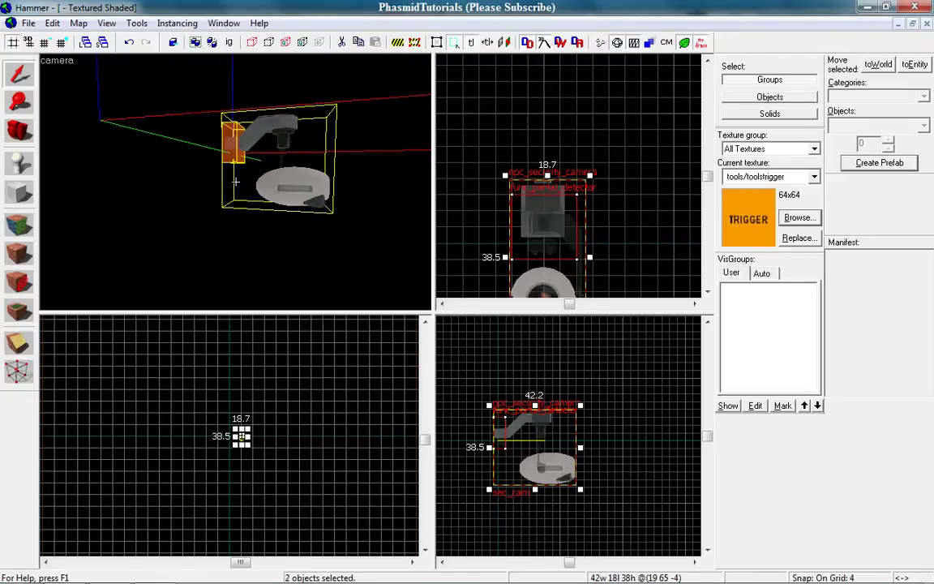
pyautogui.press('w')
pyautogui.press('a')
pyautogui.press('s')
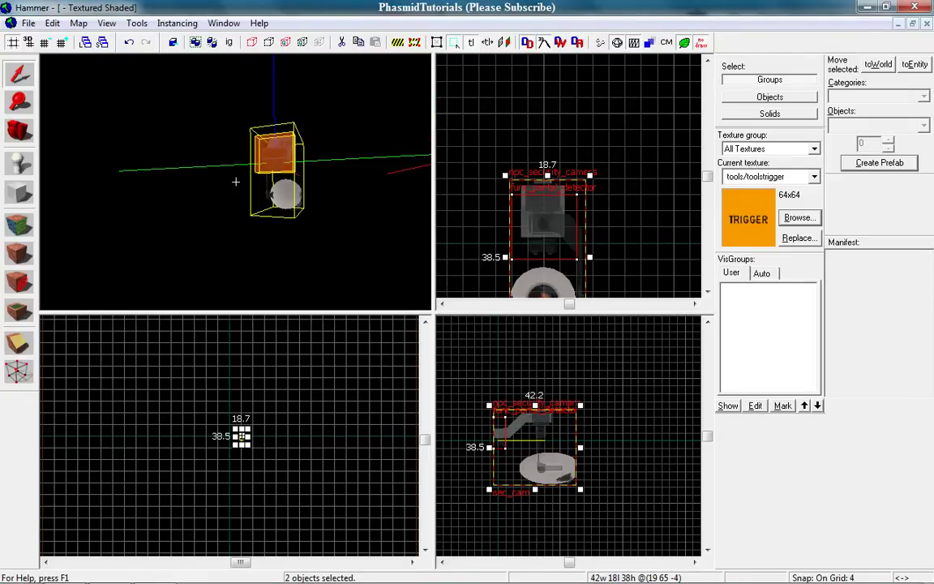